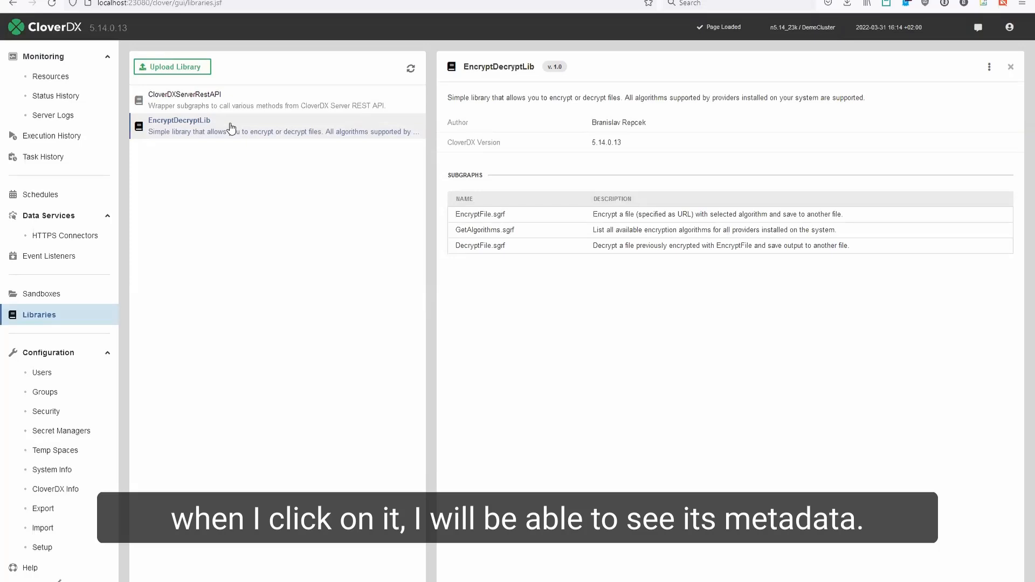
drag(553, 66, 560, 65)
click(569, 72)
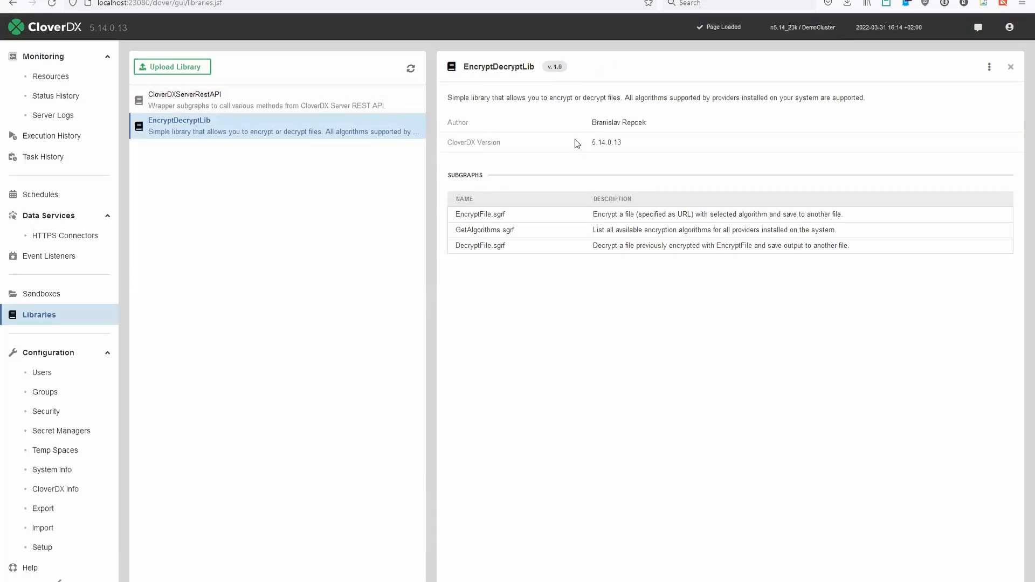
drag(592, 143, 609, 142)
click(609, 143)
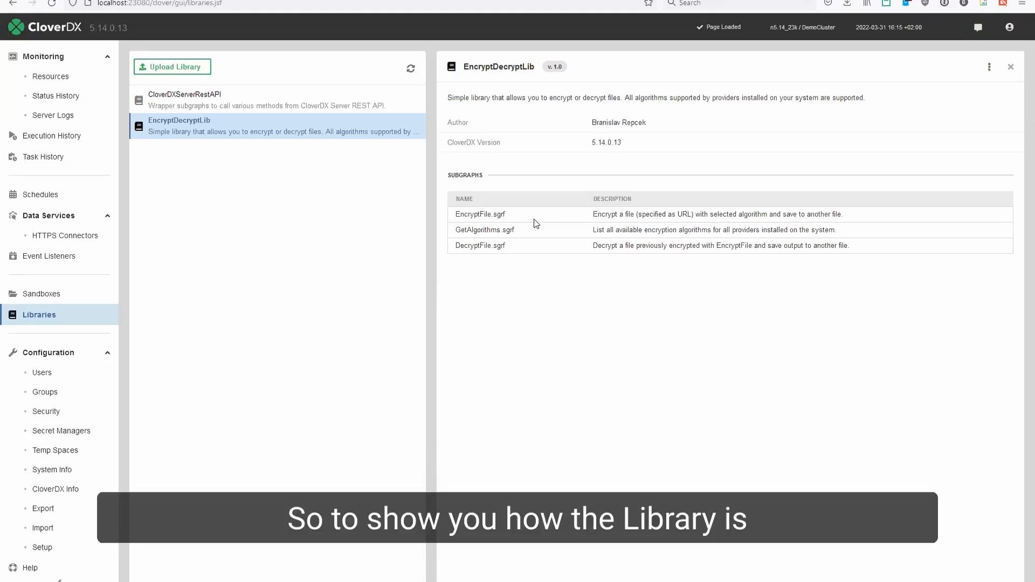
- Delete the EncryptDecryptLib library from the server
click(990, 68)
click(926, 85)
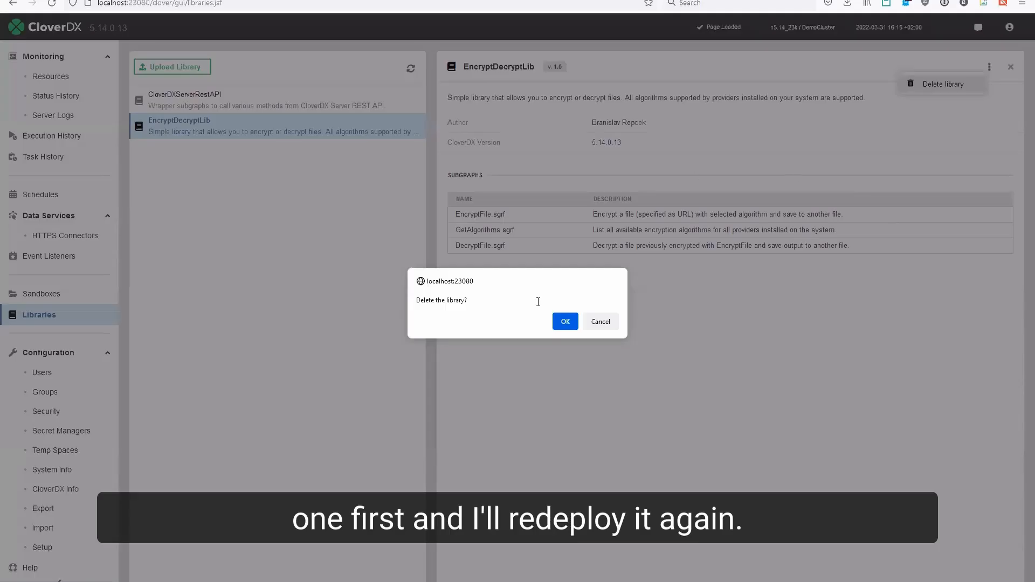
click(563, 322)
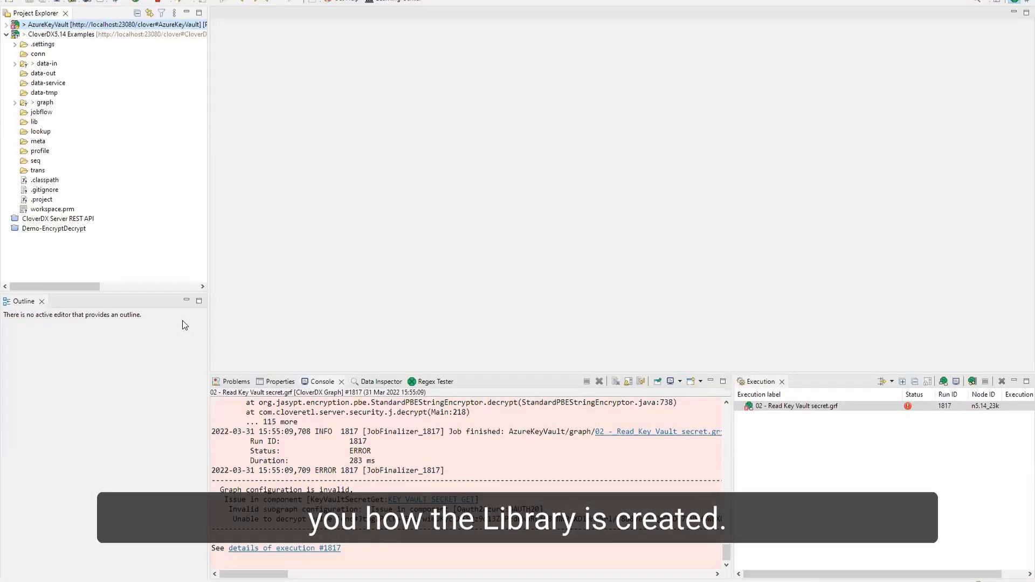
- Open and expand the Demo-EncryptDecrypt project in the Designer and close the Console view
click(38, 232)
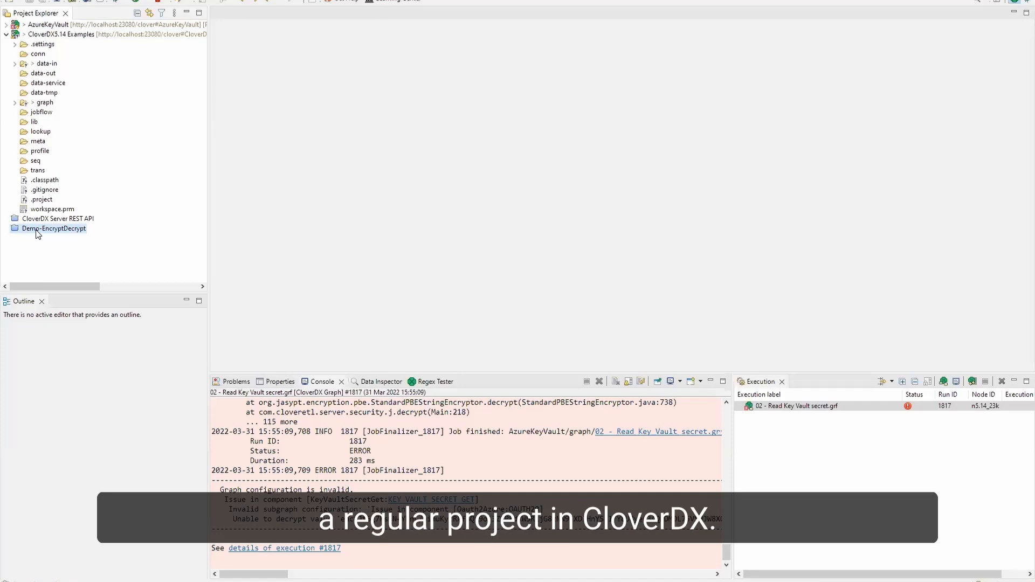
double_click(38, 232)
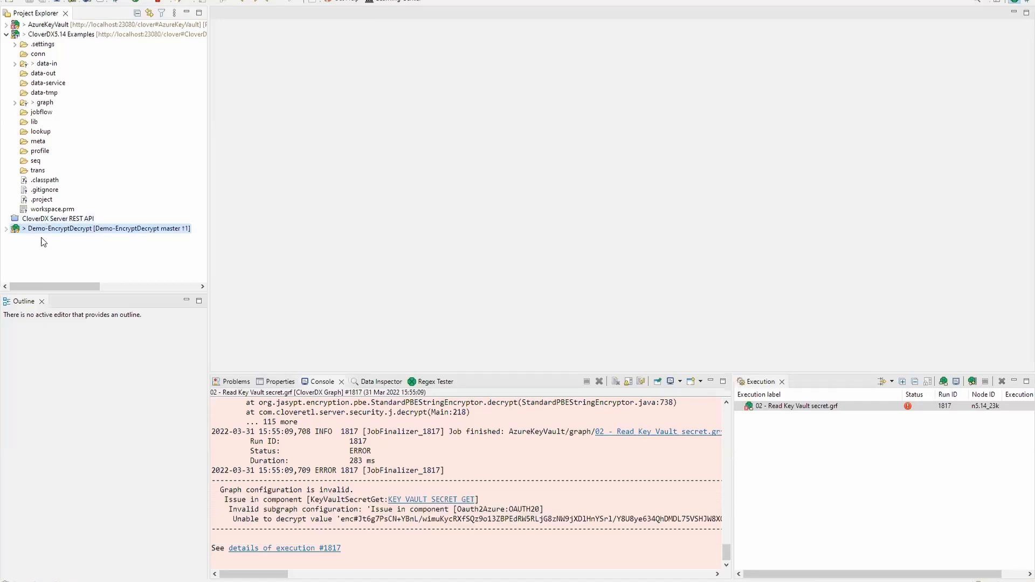
click(6, 230)
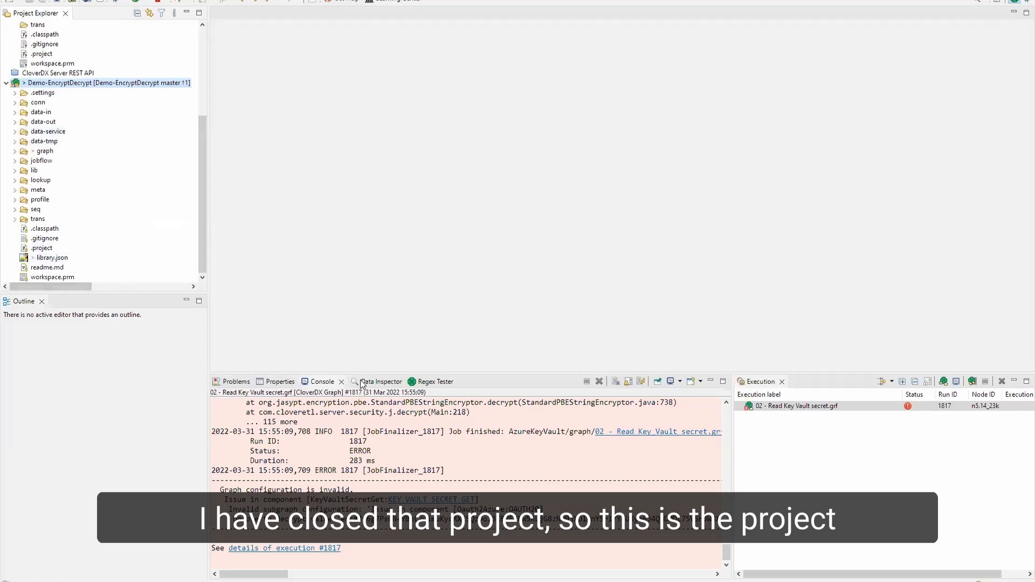
click(341, 381)
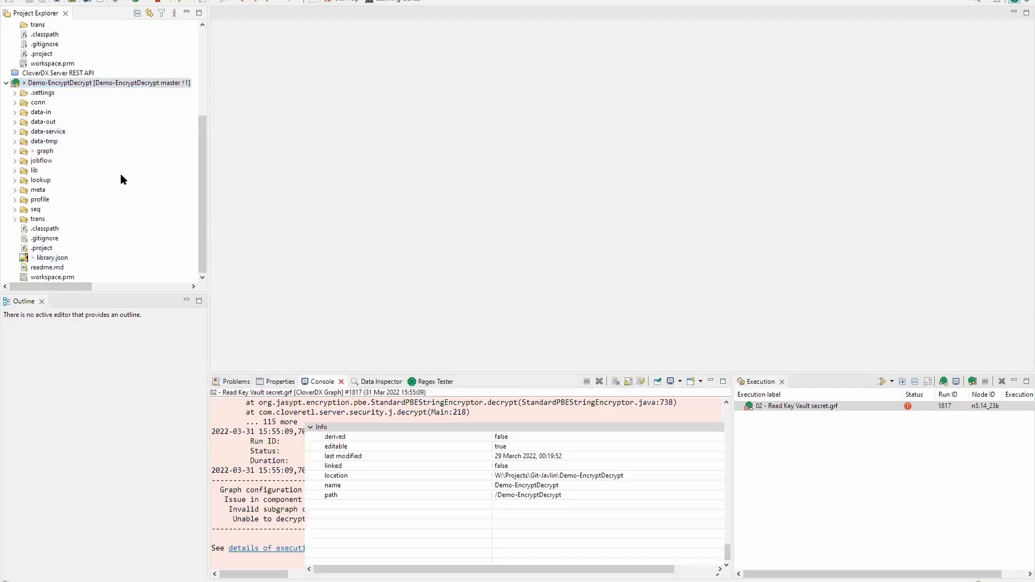
- Examine the subgraph files in the project's graph/subgraph folder
click(15, 151)
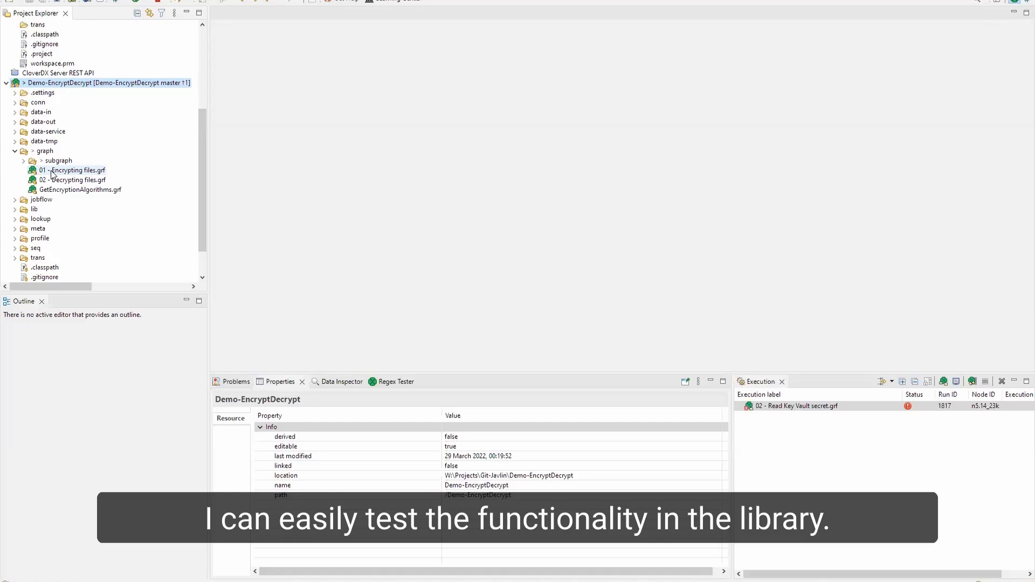
click(23, 160)
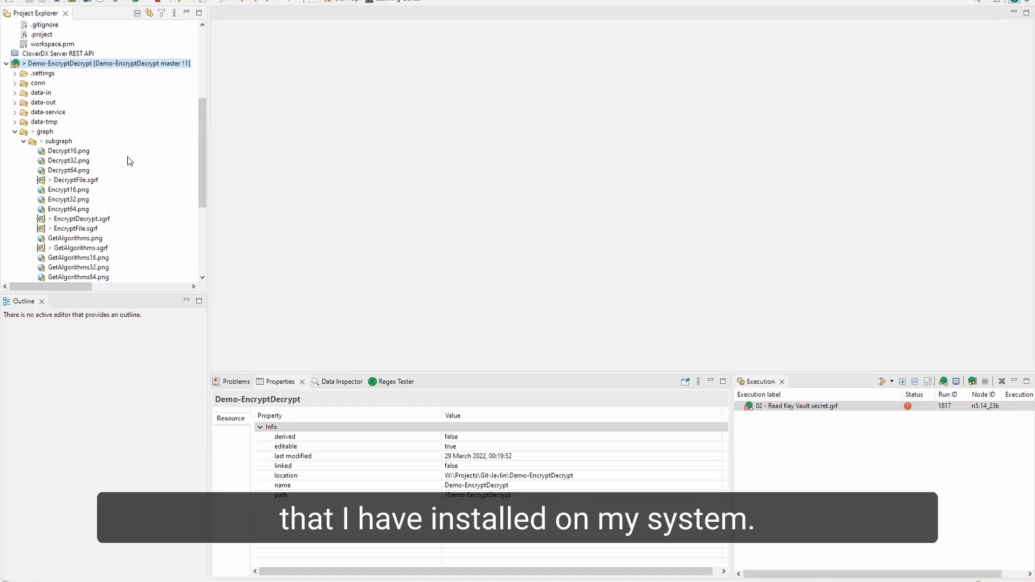
click(85, 180)
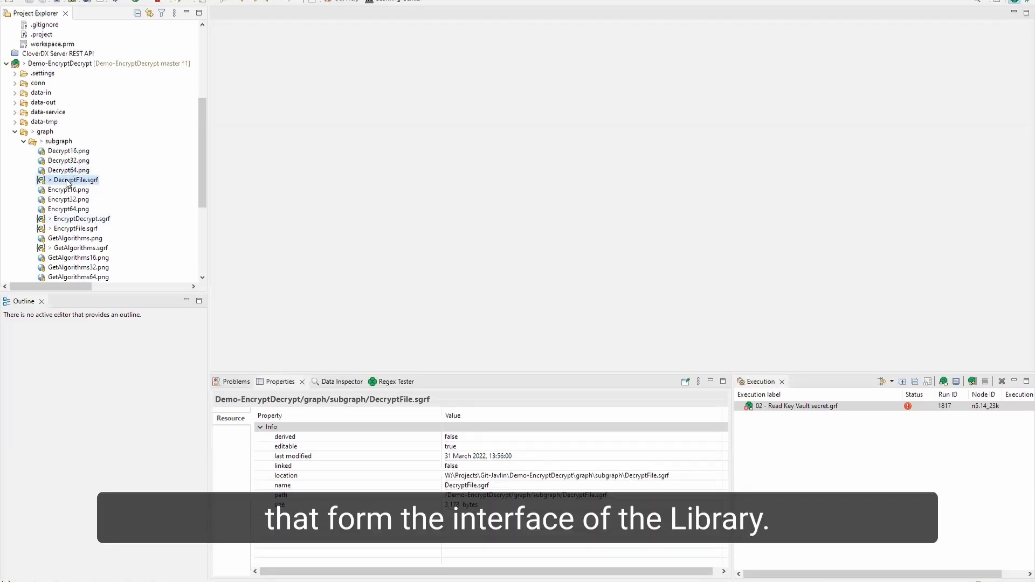
ctrl+click(75, 229)
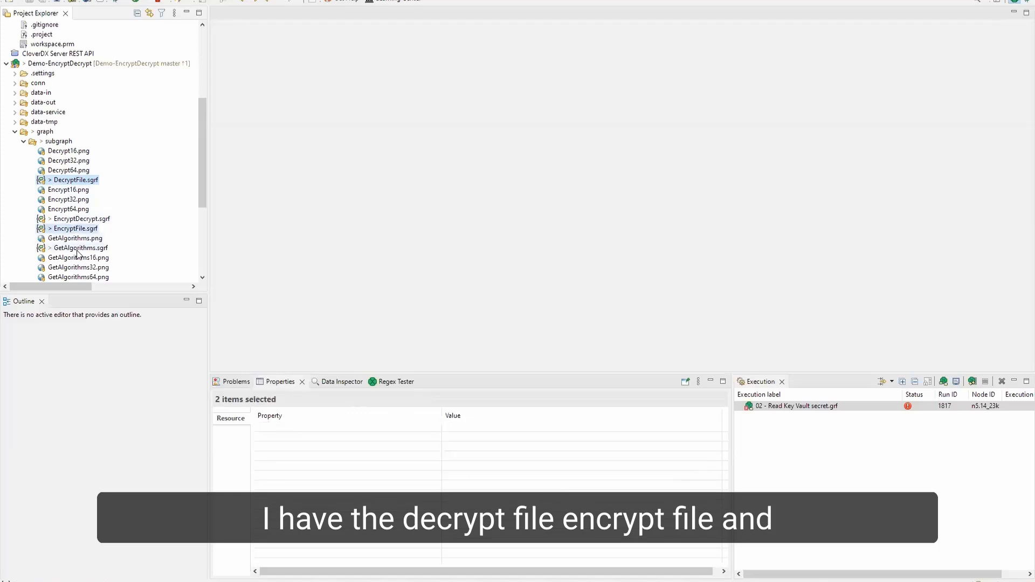
ctrl+click(79, 248)
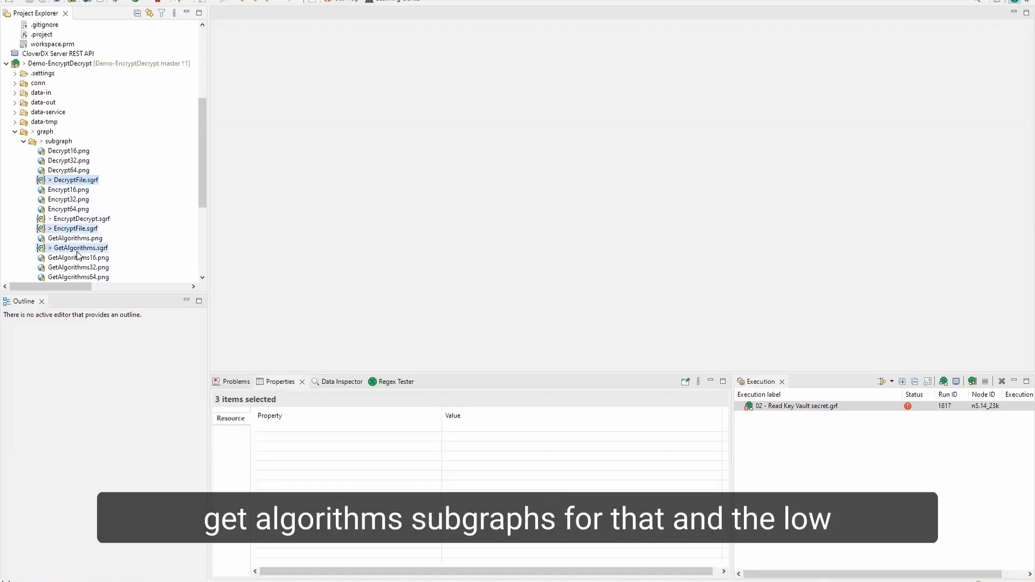
click(81, 222)
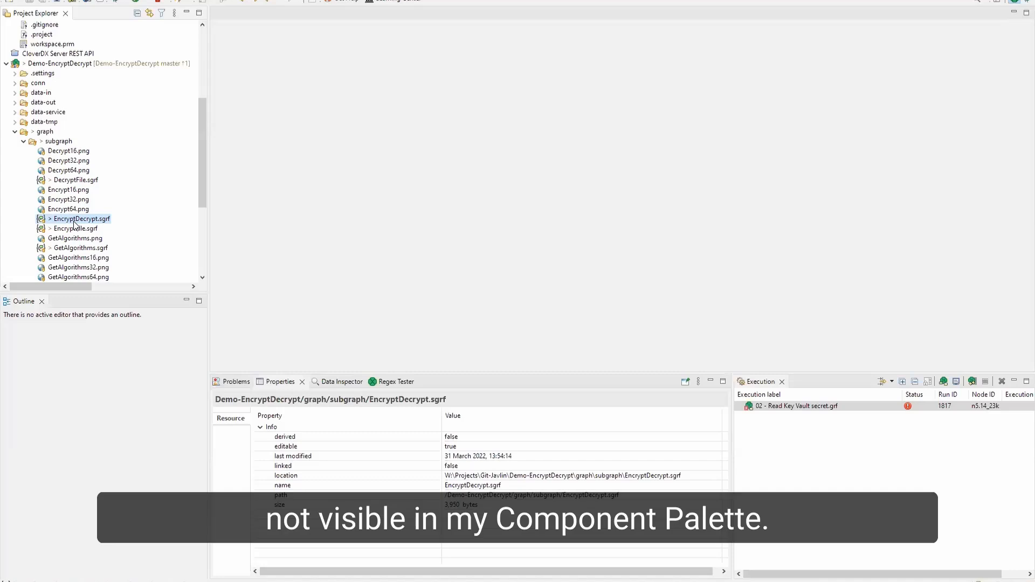
click(14, 132)
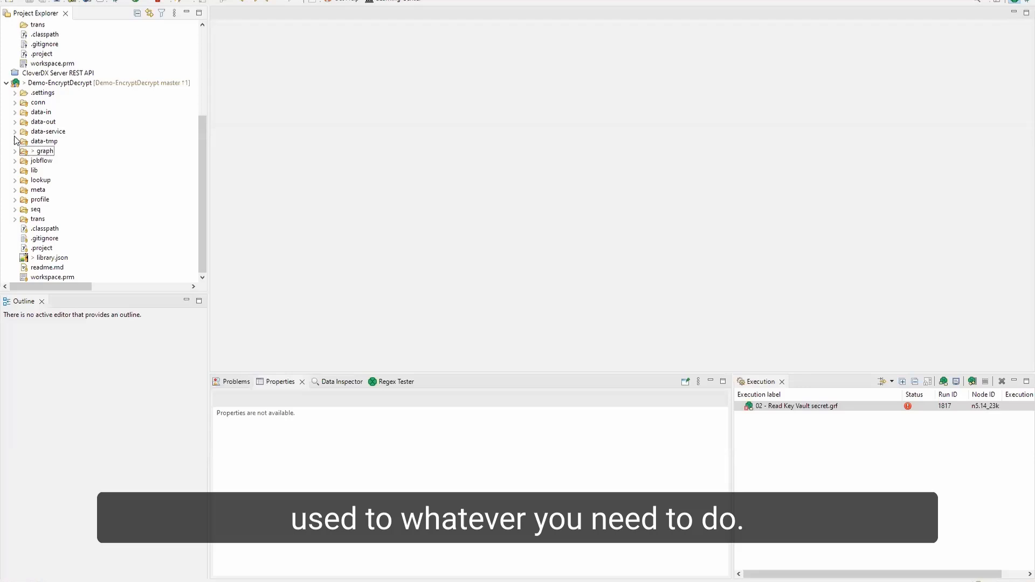
- Export the Demo-EncryptDecrypt project as a library with DecryptFile, EncryptFile and GetAlgorithms as public subgraphs
click(61, 85)
right_click(61, 86)
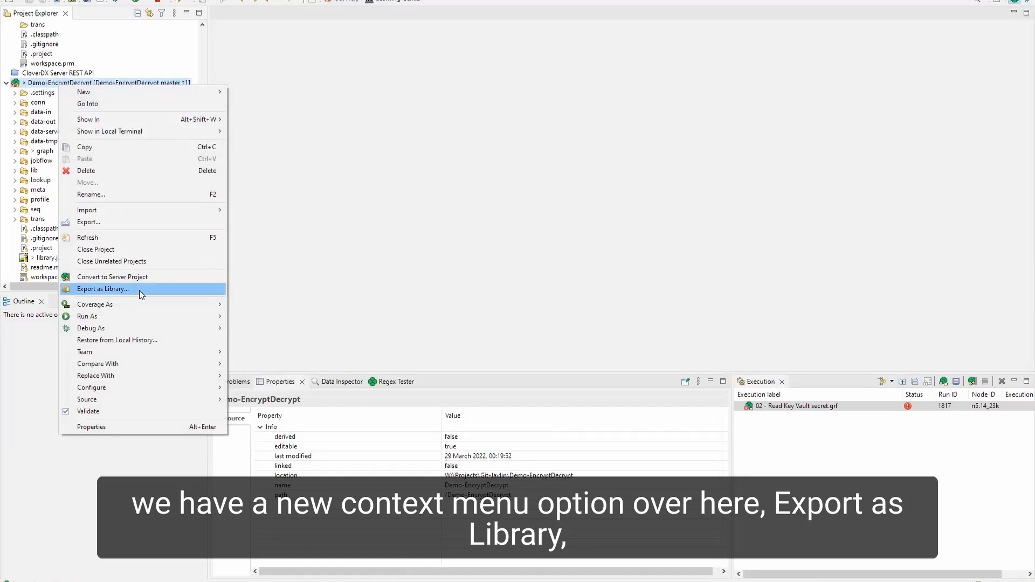
click(138, 290)
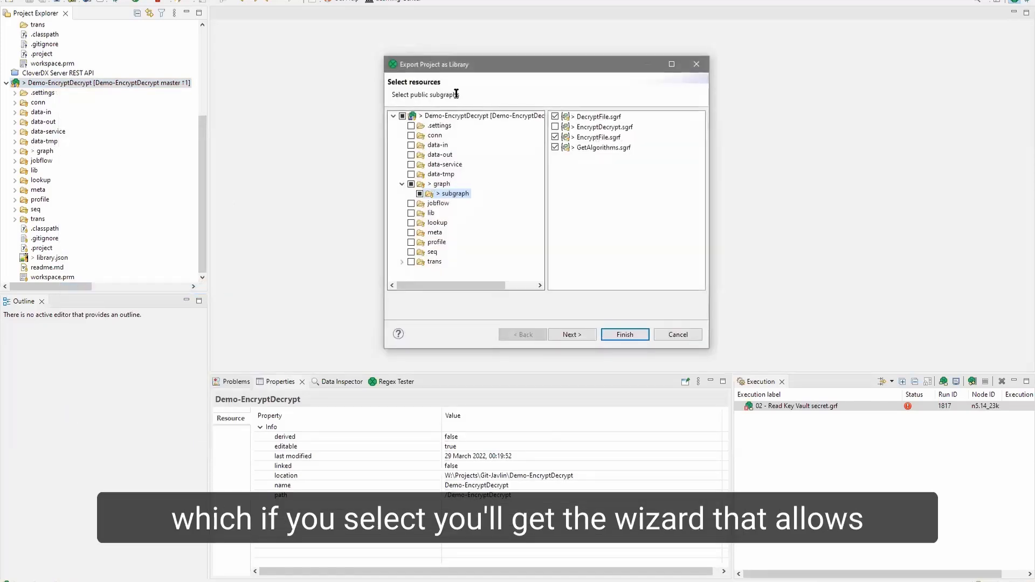
drag(472, 66, 457, 80)
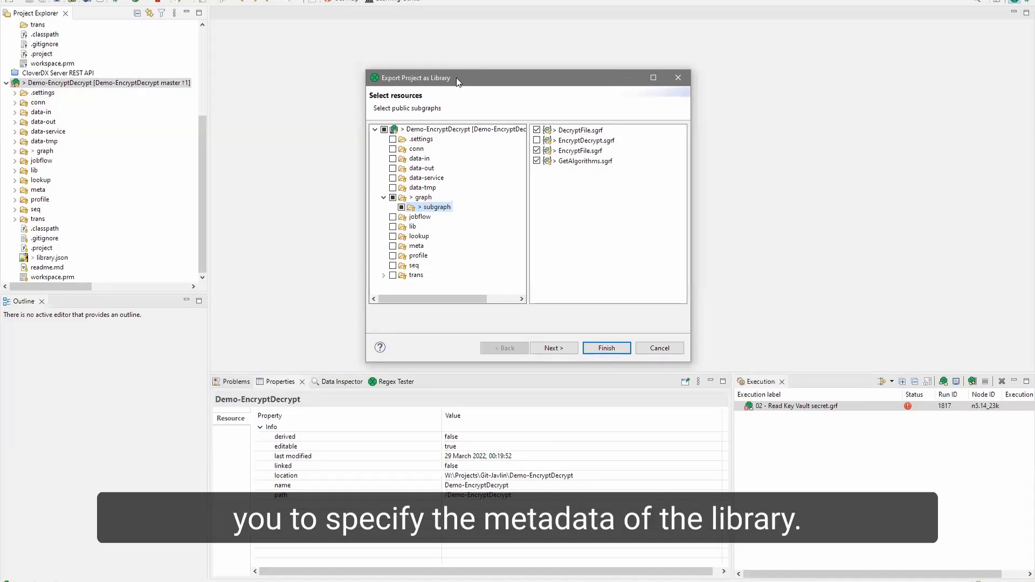
click(537, 130)
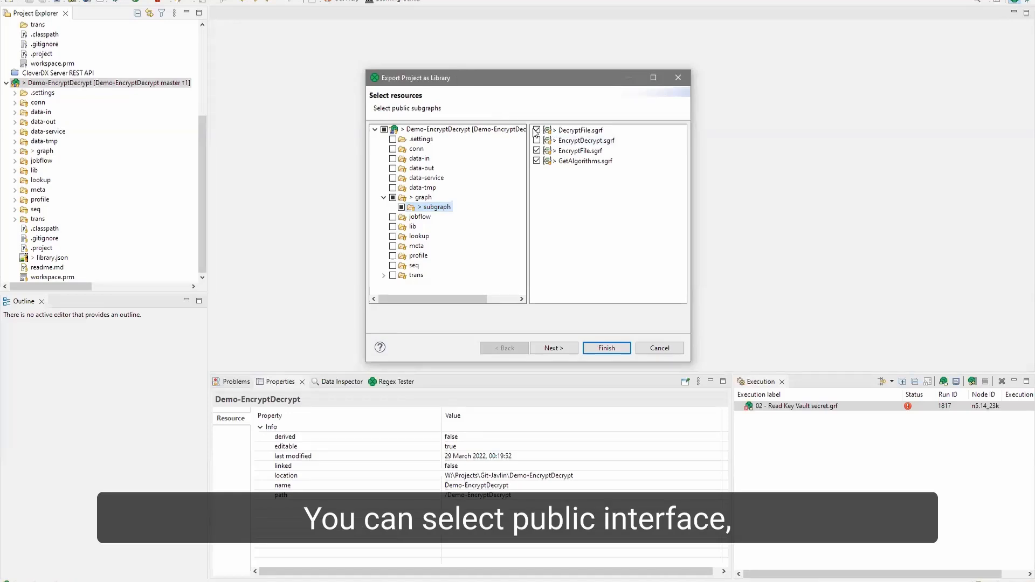
click(537, 130)
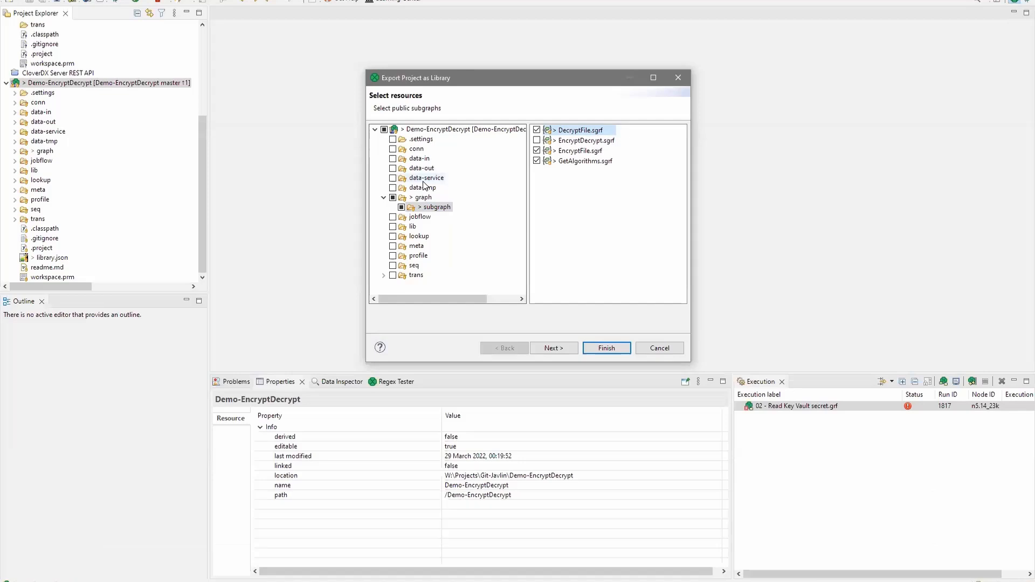
click(537, 160)
click(537, 161)
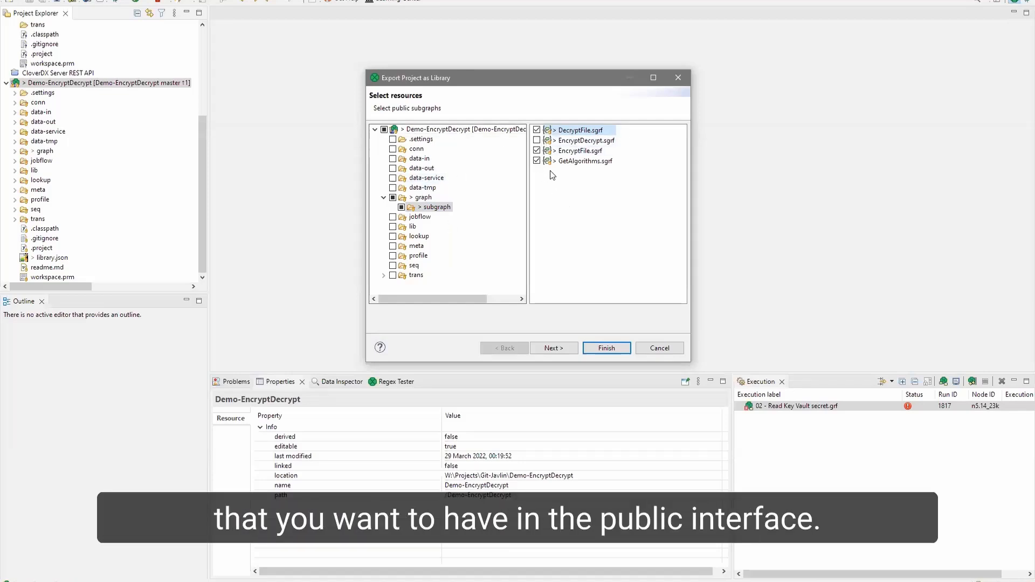
click(553, 348)
- Set the library version to 1.1 and finish the export, overwriting the existing library file
click(477, 171)
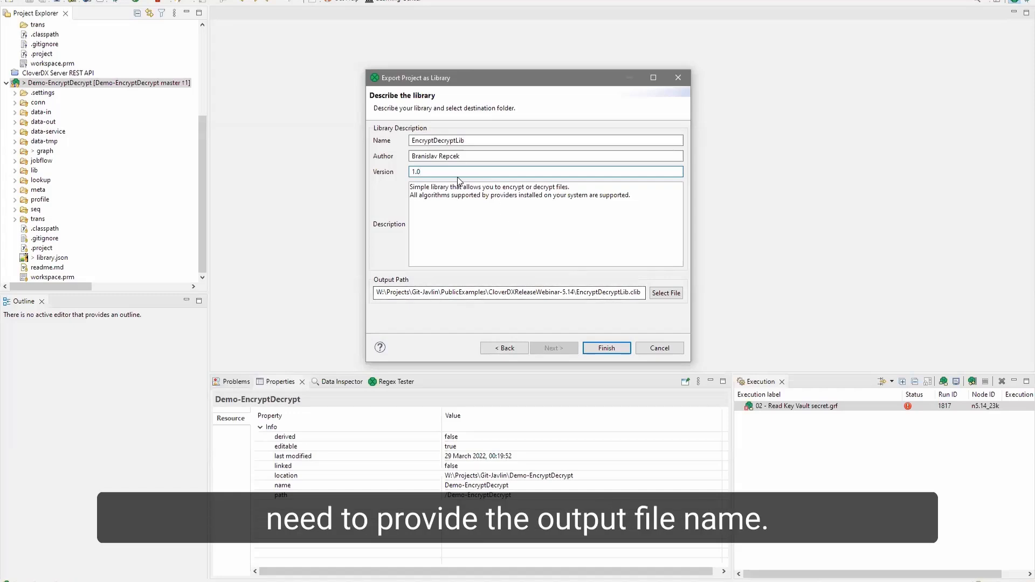
key(BackSpace)
text(1)
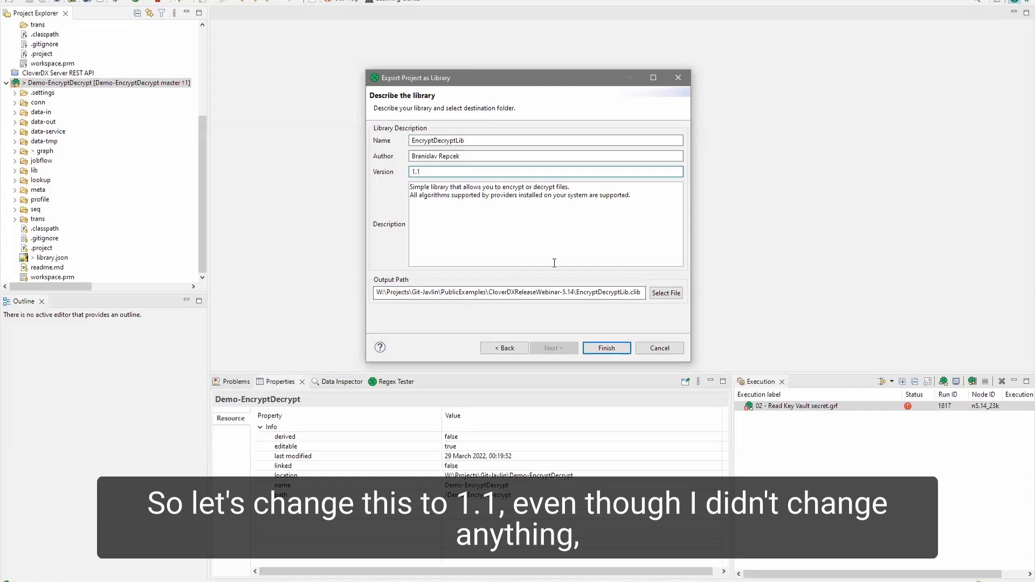
click(607, 347)
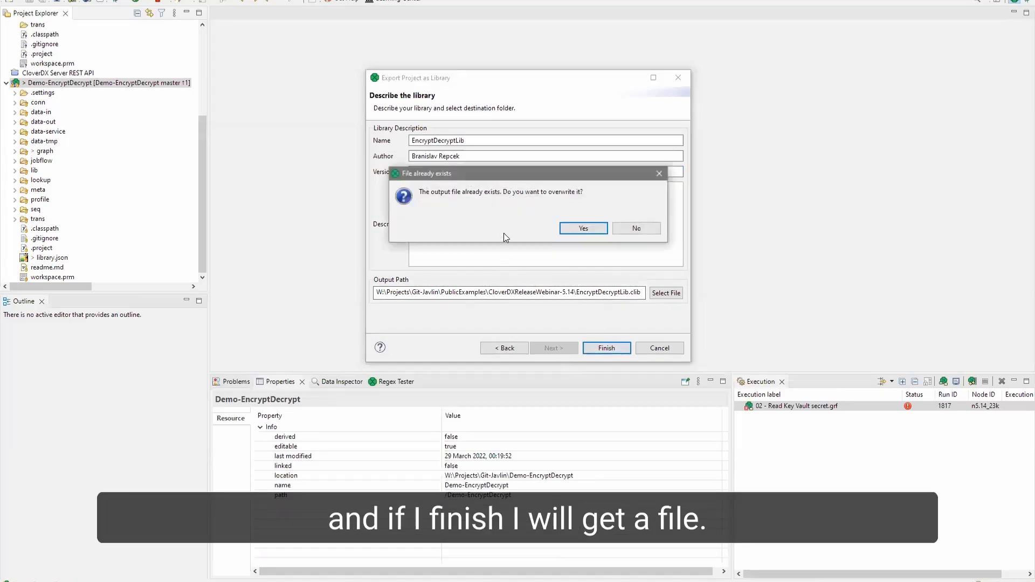
click(583, 229)
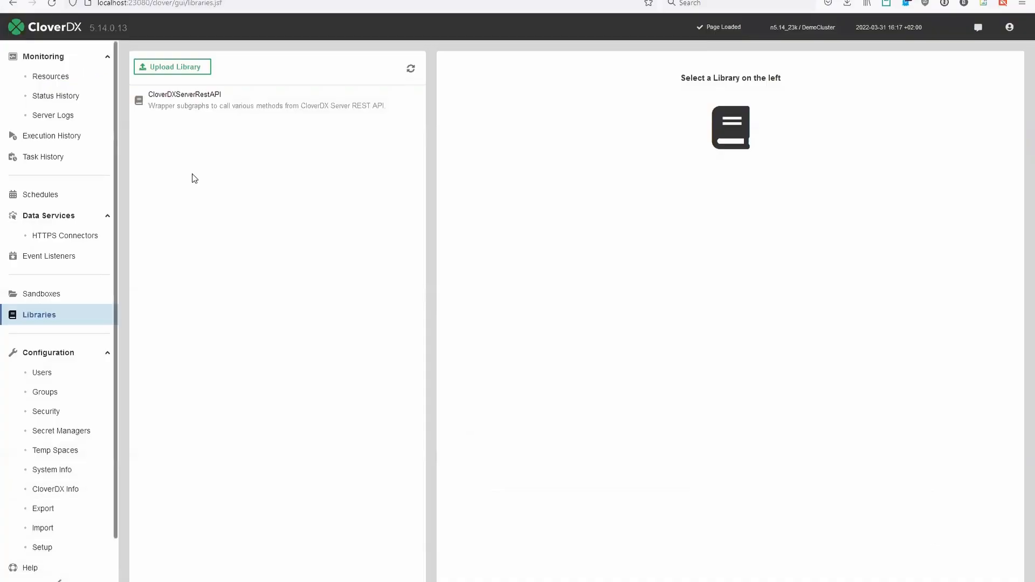
- Upload the EncryptDecryptLib.clib file as a library on the server
click(172, 66)
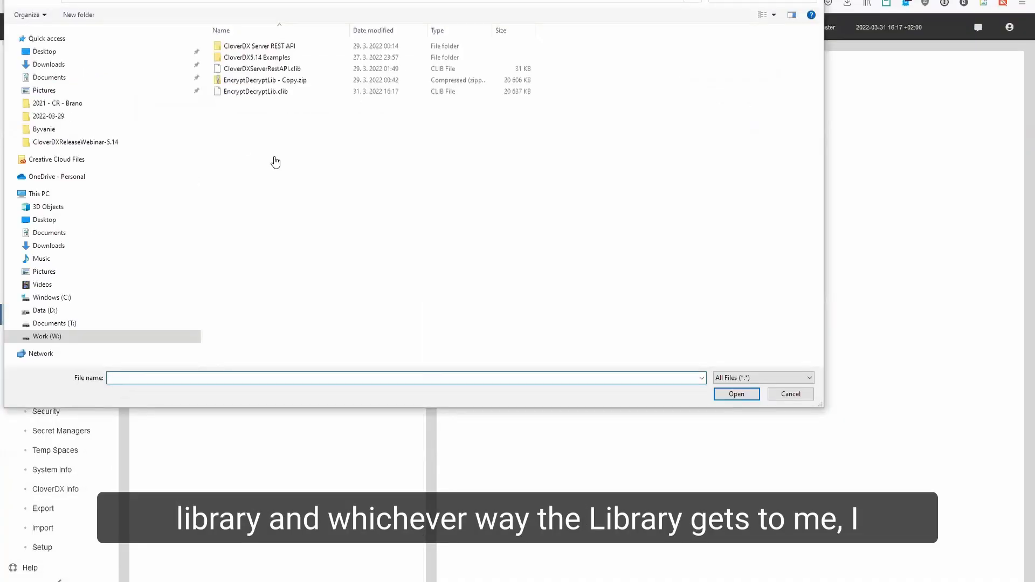
click(265, 91)
click(722, 394)
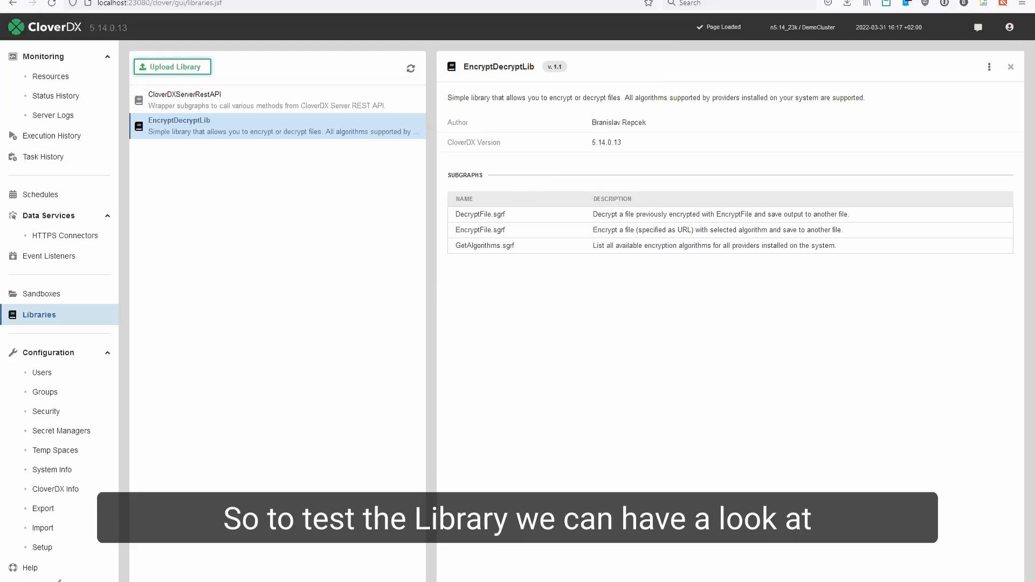
- Switch to the Designer and open the 01 - Encrypting files.grf graph in the CloverDX5.14 Examples project
mouse_move(199, 581)
click(198, 542)
scroll(104, 93, up, 5)
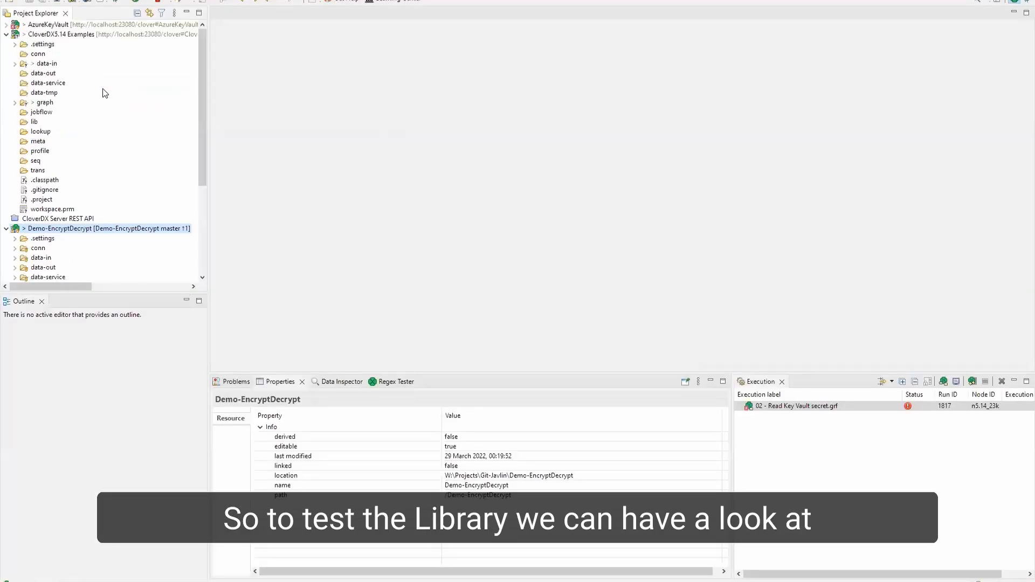
click(15, 103)
double_click(68, 121)
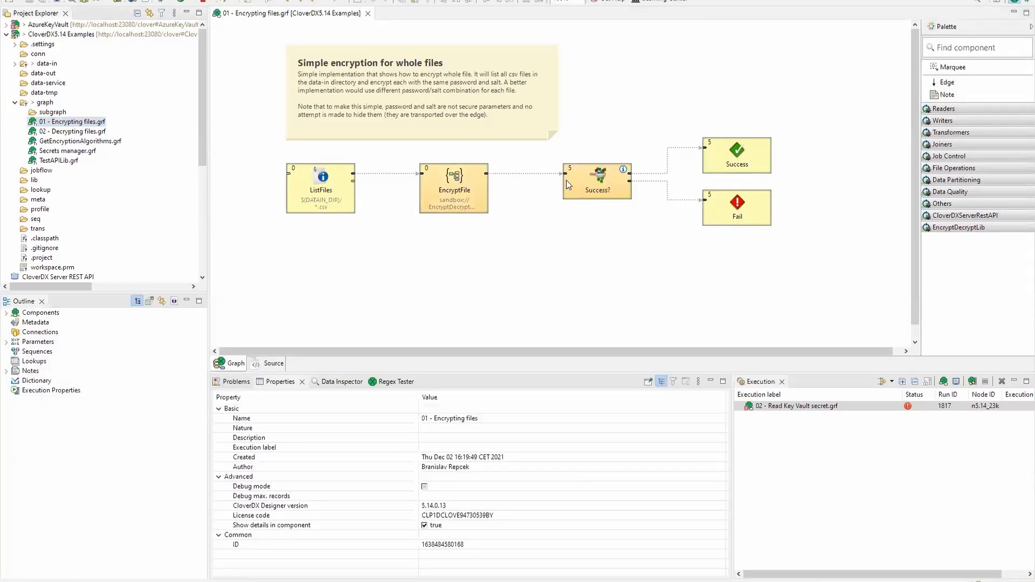
- Expand the CloverDXServerRestAPI and EncryptDecryptLib sections of the component palette
click(527, 175)
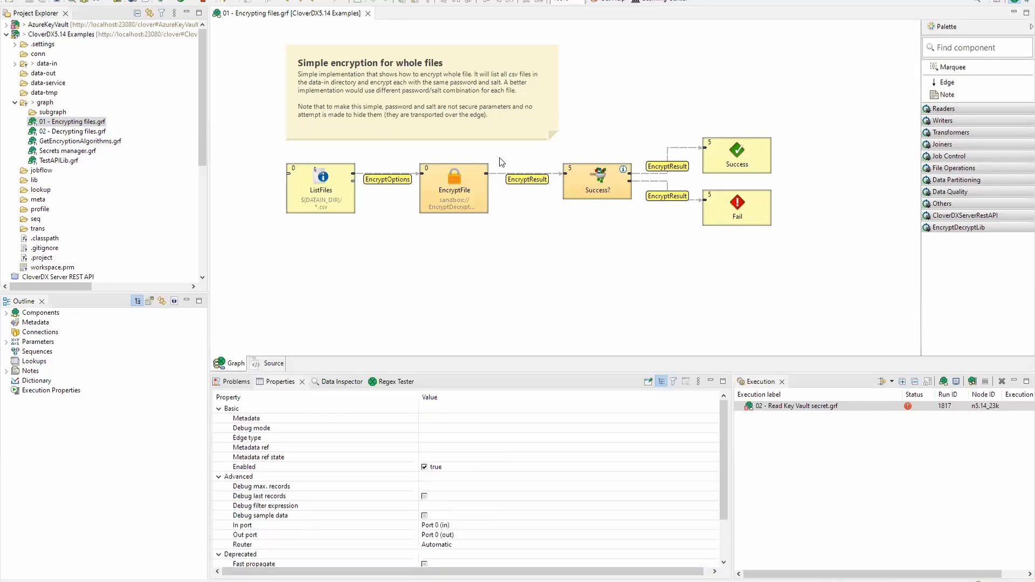
click(501, 160)
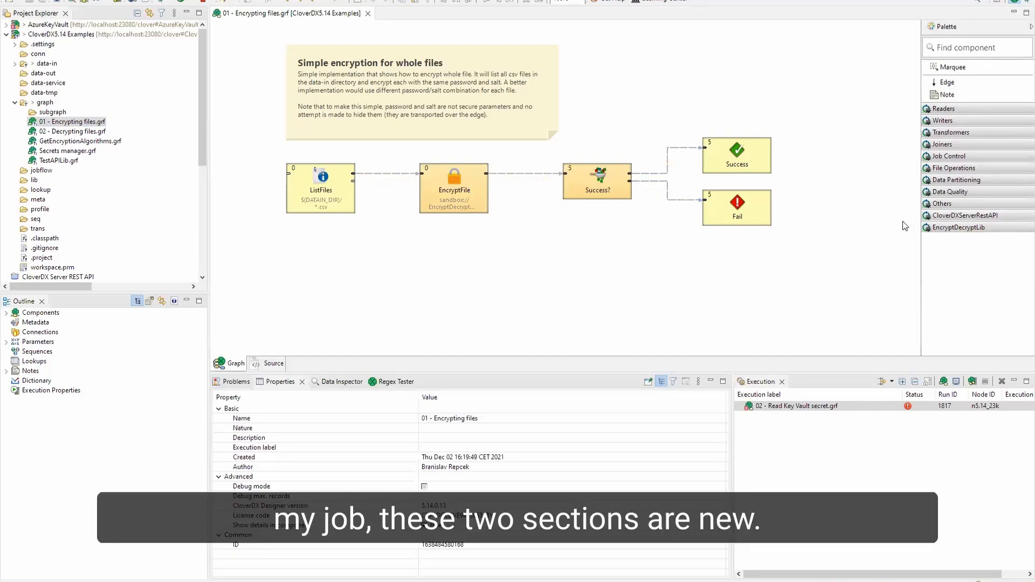
click(949, 216)
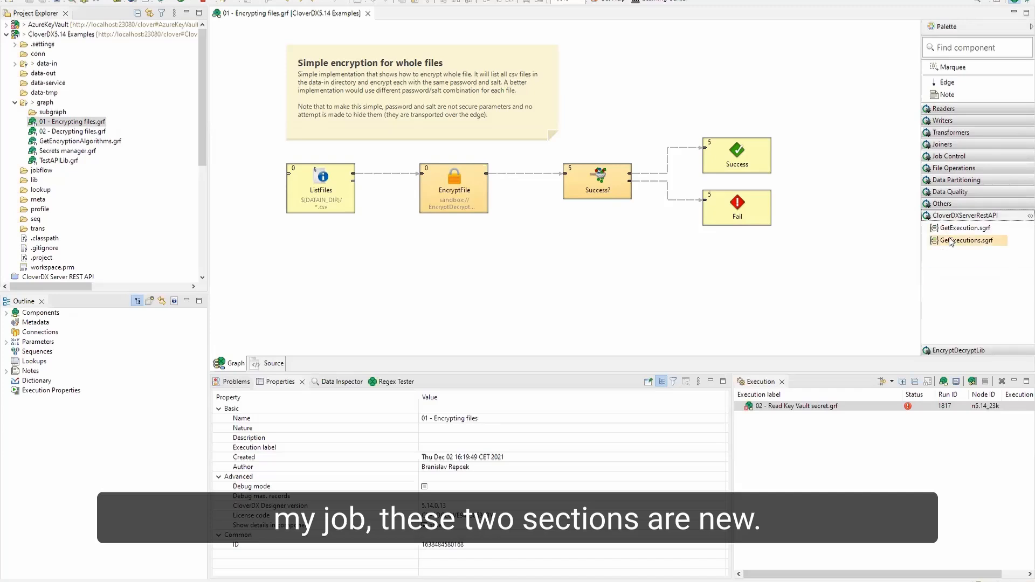
click(959, 352)
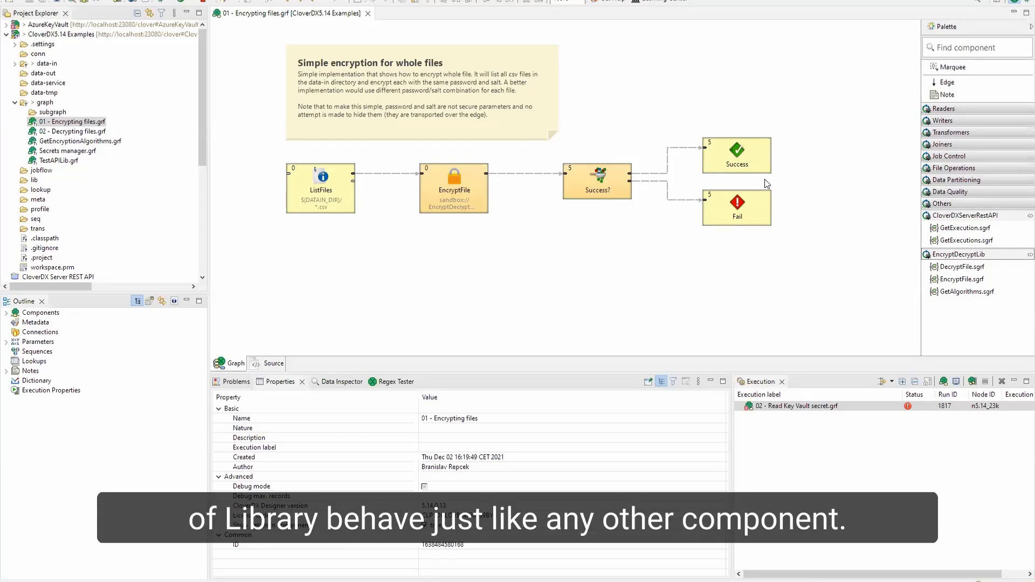
- Place an EncryptFile component from the EncryptDecryptLib palette on the graph and delete it
drag(948, 279, 597, 265)
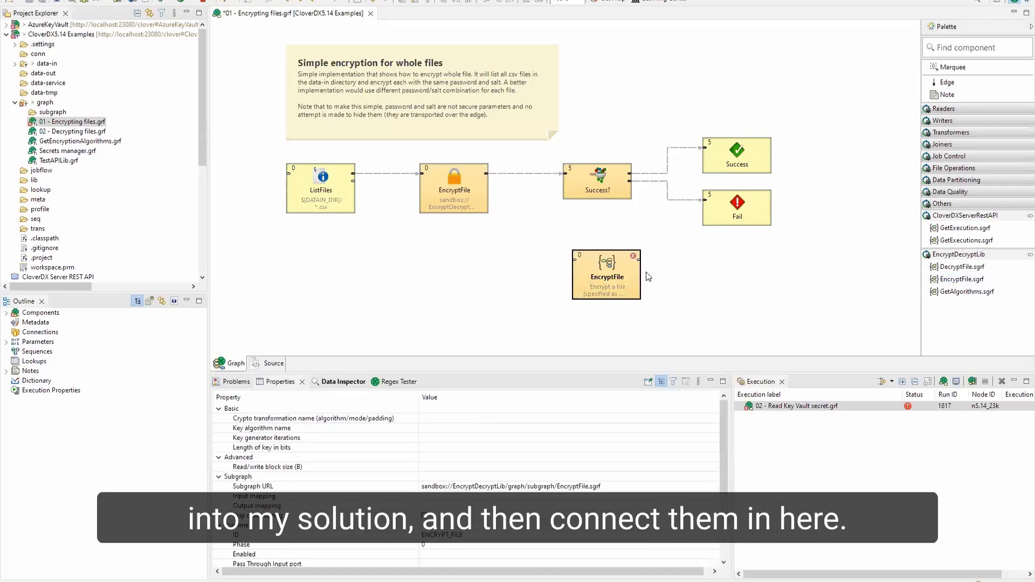
key(Delete)
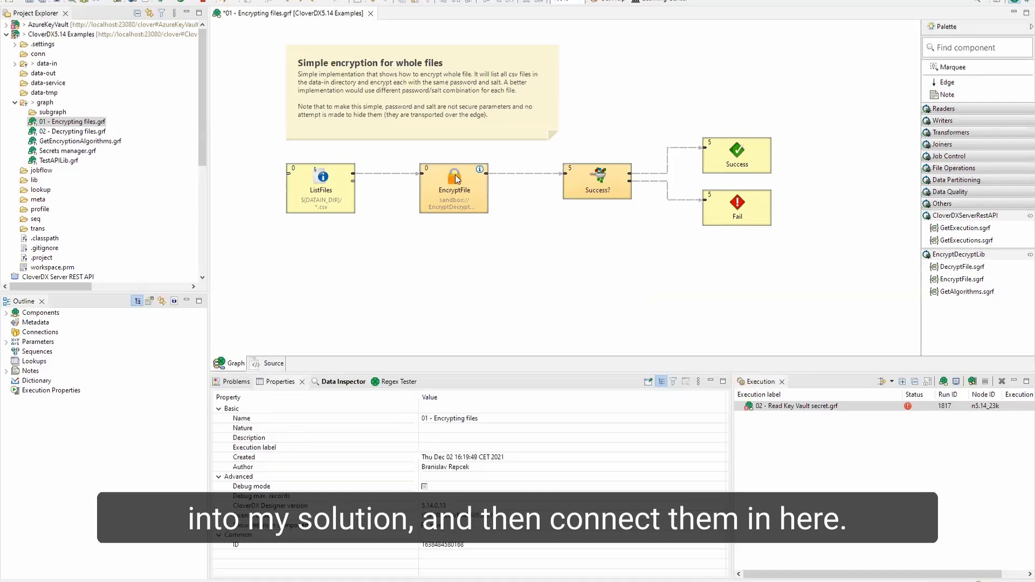
- Open the EncryptFile component's settings to review its crypto parameters, then cancel the dialog
double_click(456, 179)
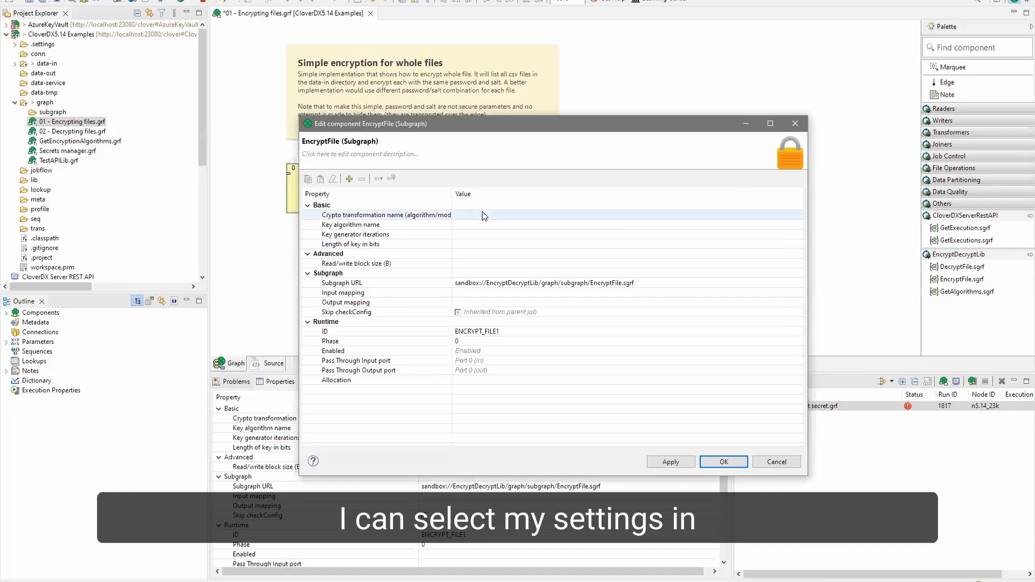
click(568, 215)
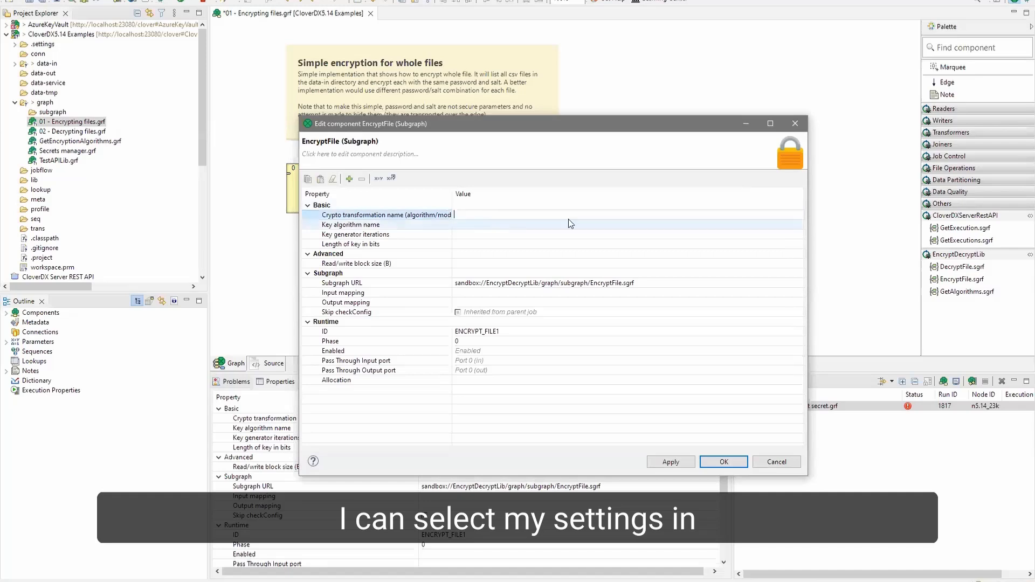
click(462, 234)
click(461, 244)
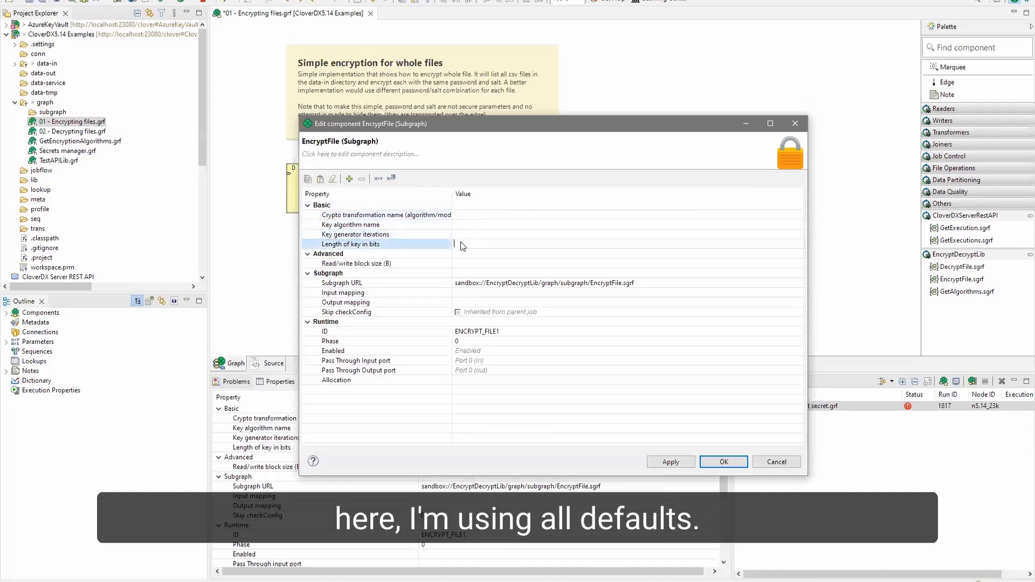
click(778, 464)
- Run the encrypting graph, confirming the required password and salt parameters, and inspect the records on the EncryptFile output edge
right_click(513, 248)
click(525, 250)
click(526, 330)
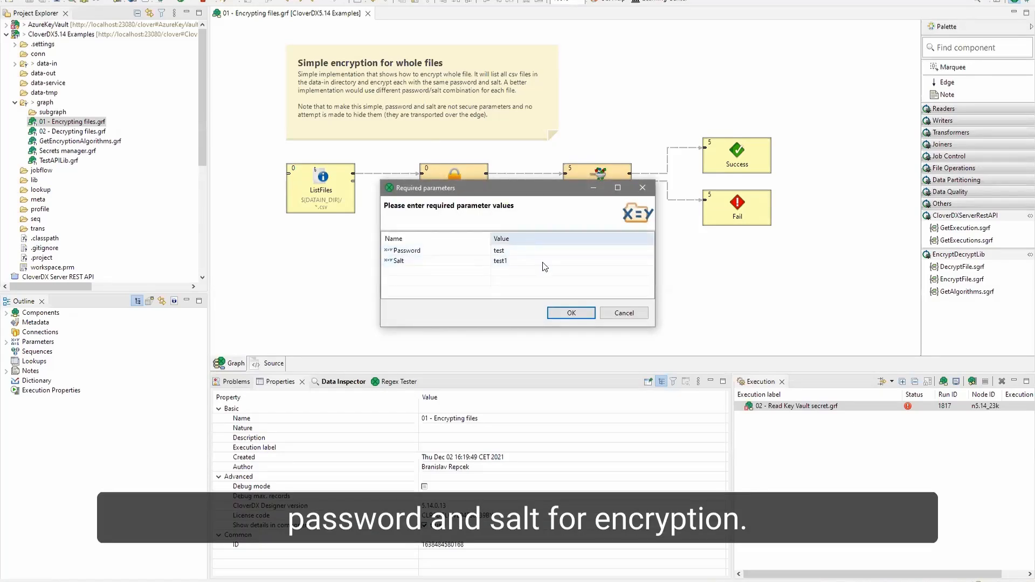
click(572, 312)
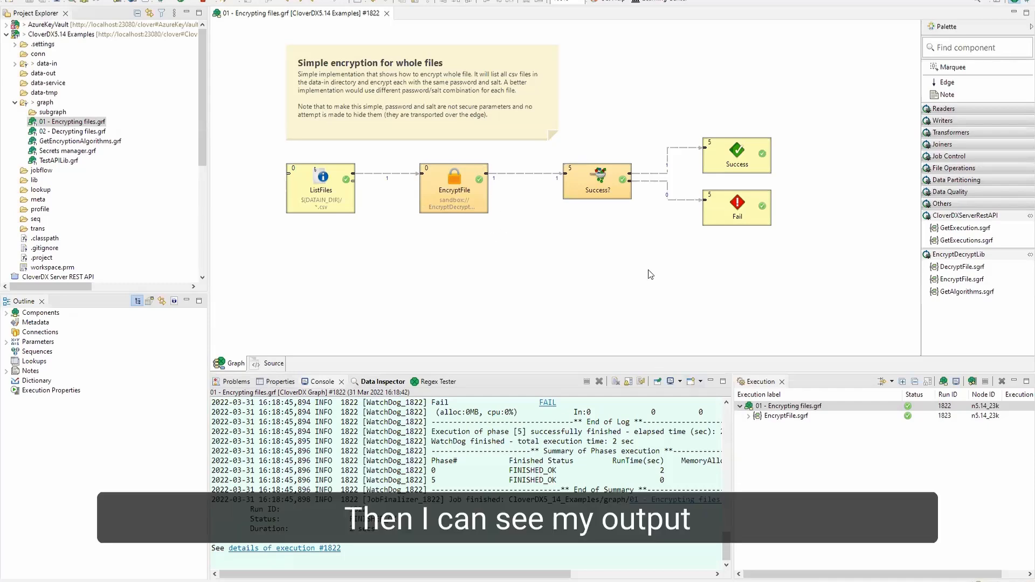
click(529, 173)
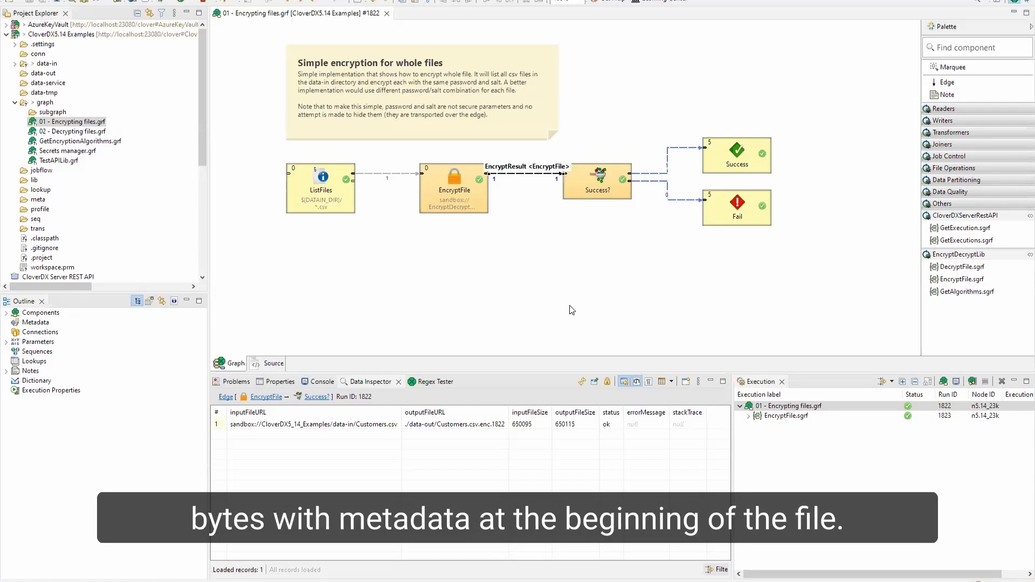
click(532, 262)
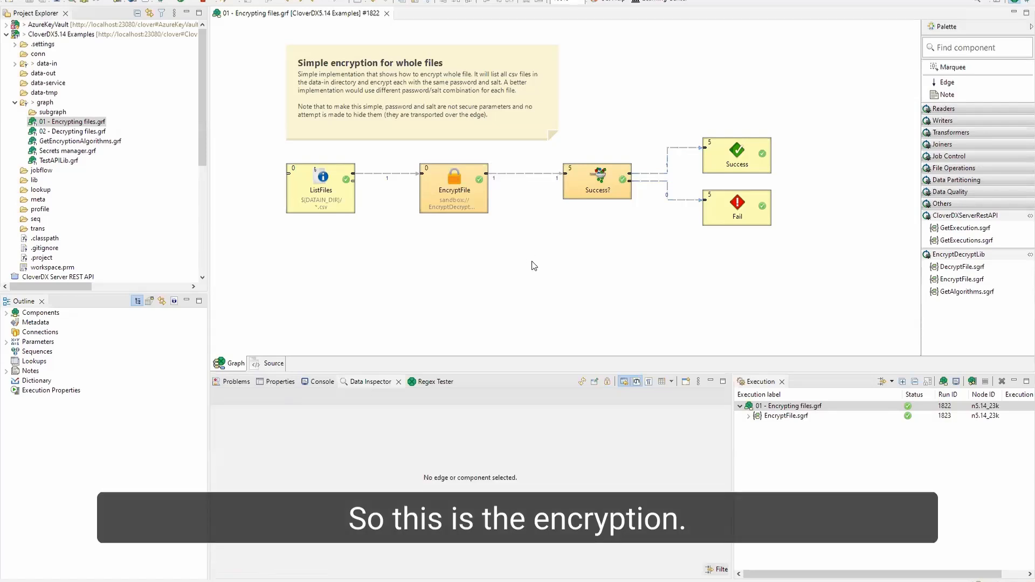
- Open the 02 - Decrypting files.grf graph and expand the EncryptDecryptLib palette section
double_click(70, 131)
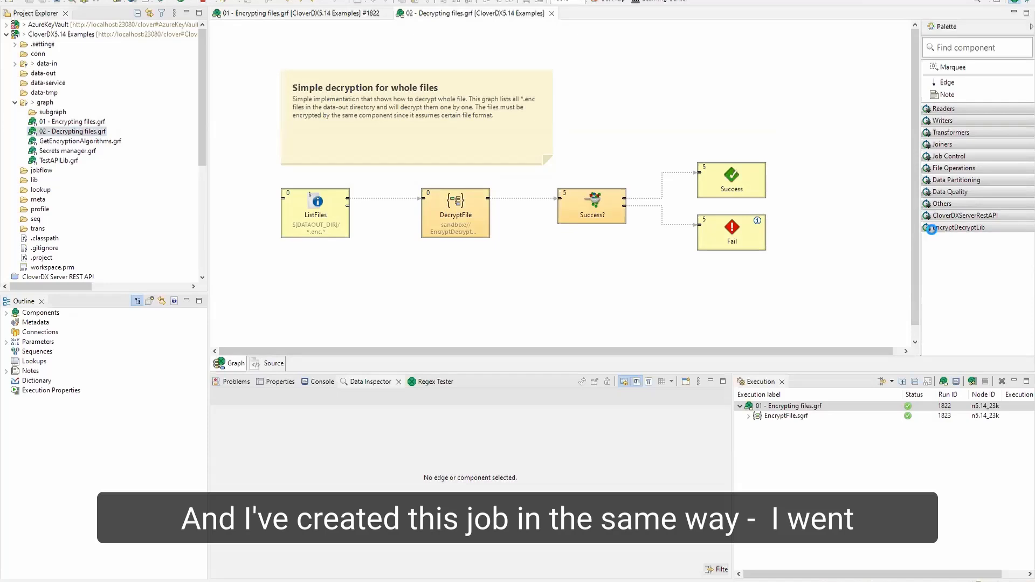
click(937, 228)
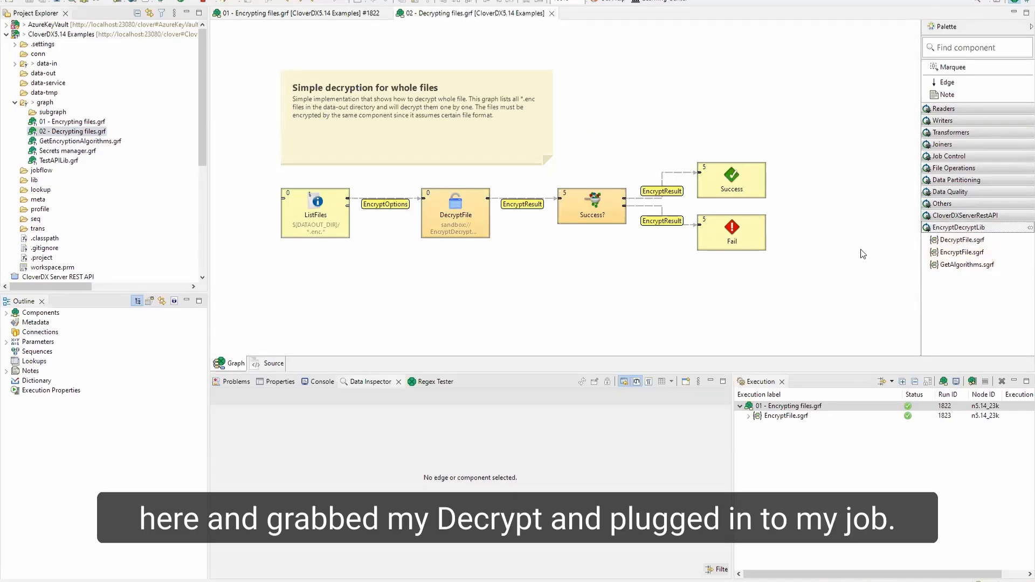
- Place a DecryptFile component from the EncryptDecryptLib palette on the graph and delete it
drag(963, 240, 567, 244)
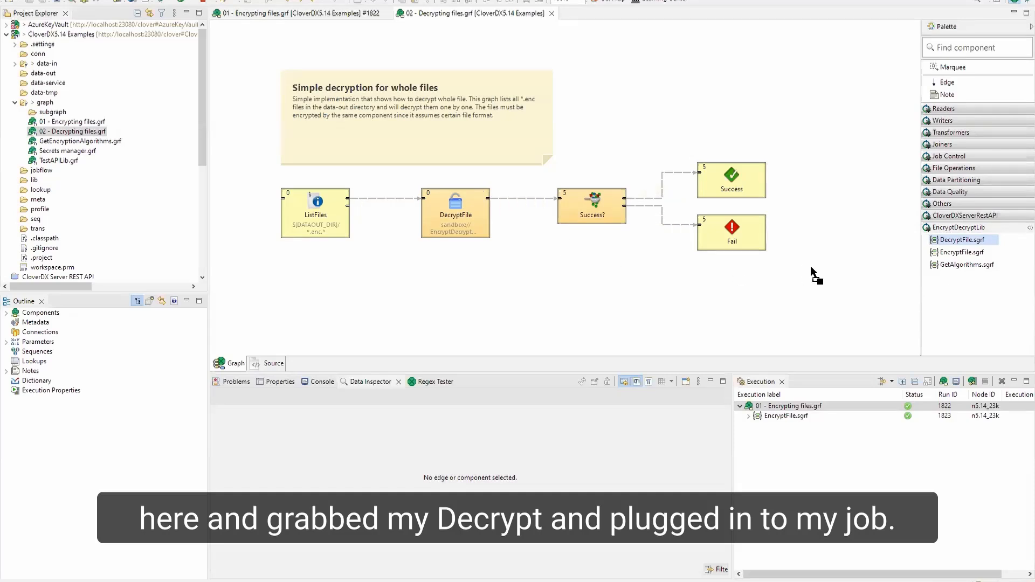
drag(810, 266, 818, 270)
key(Delete)
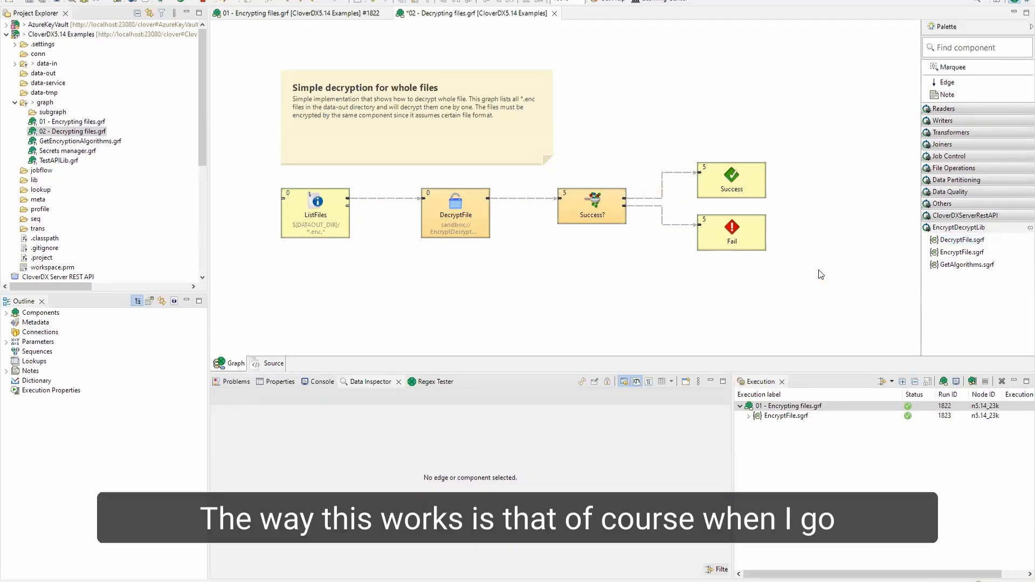
- Search the Add Component dialog for encry and add the DecryptFile.sgrf library subgraph
key(shift+space)
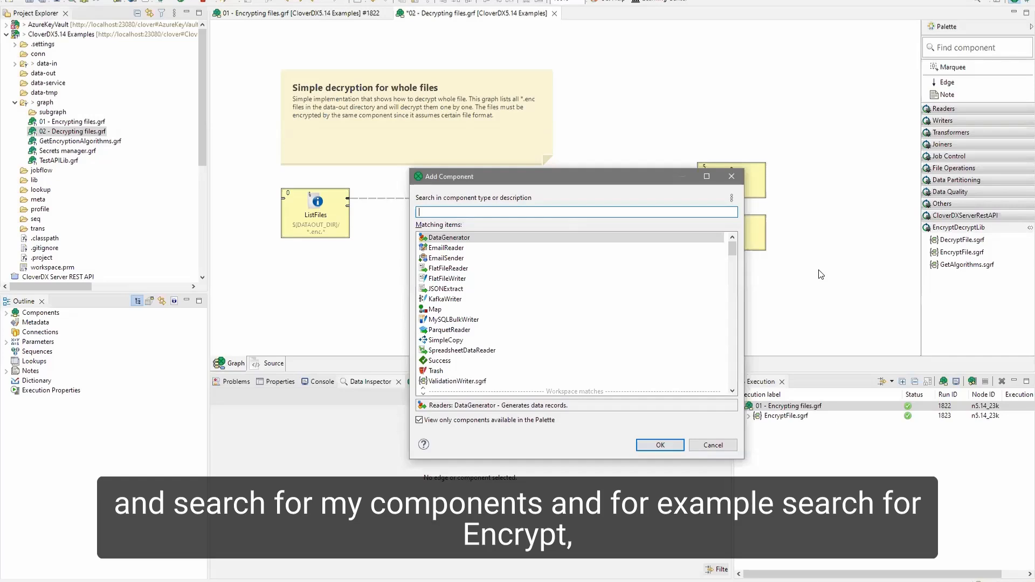
text(encry)
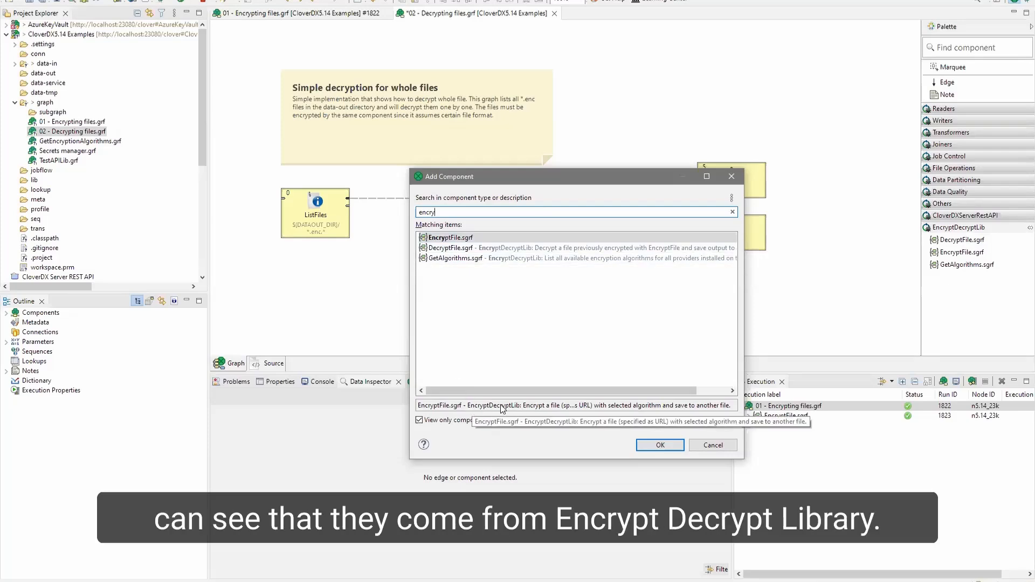
click(454, 248)
click(457, 258)
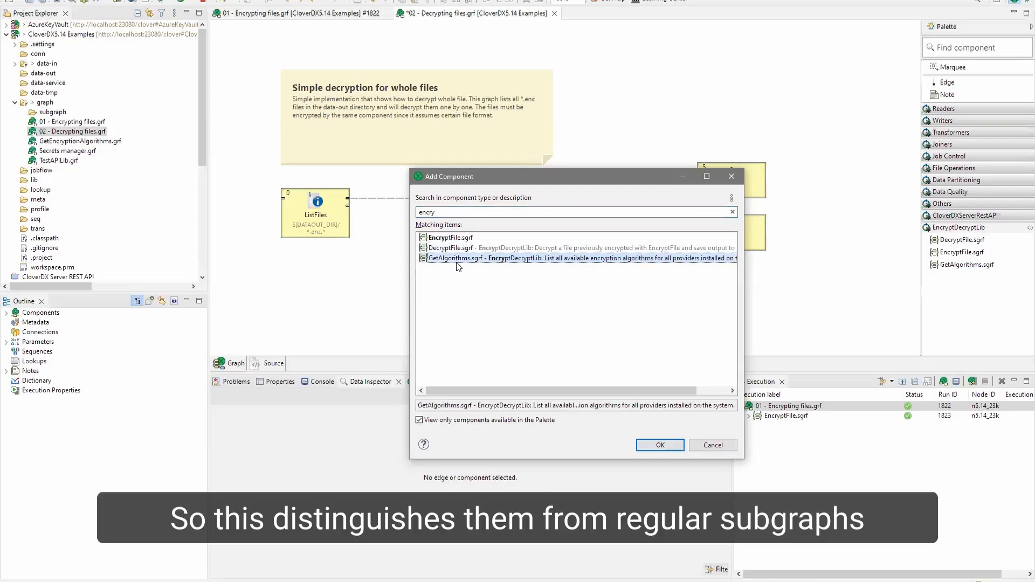
key(Up)
key(Up)
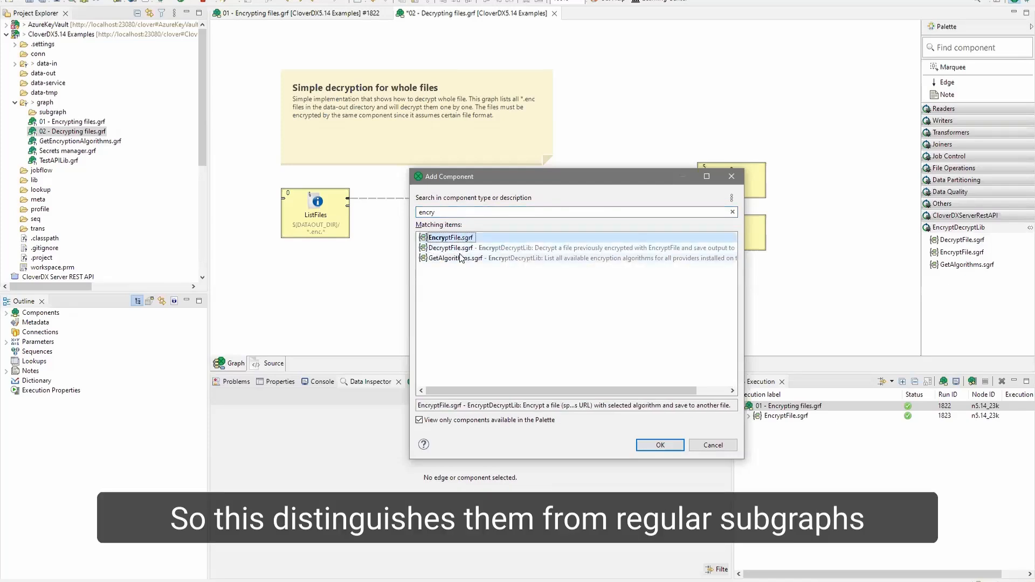
key(Down)
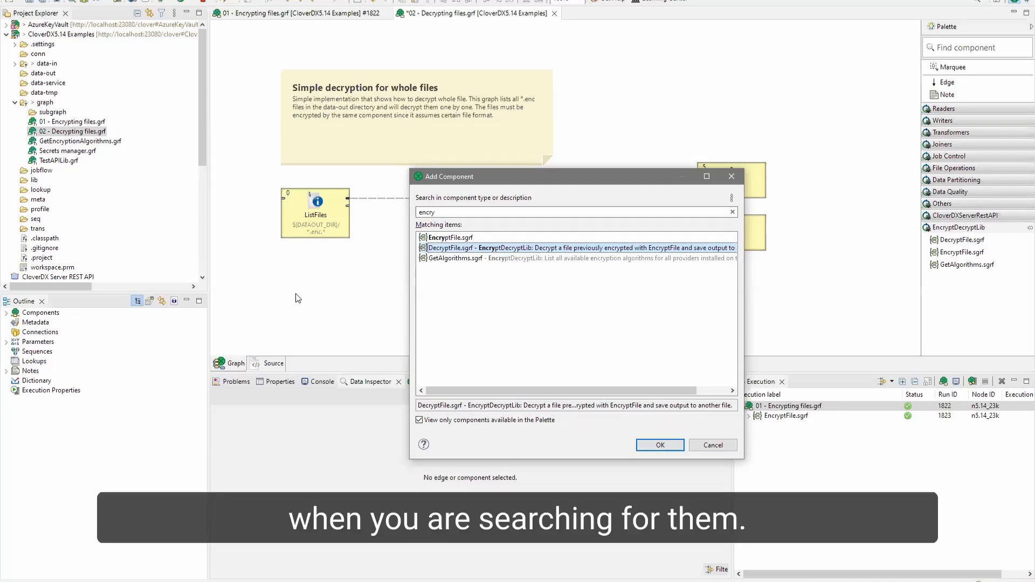
key(Return)
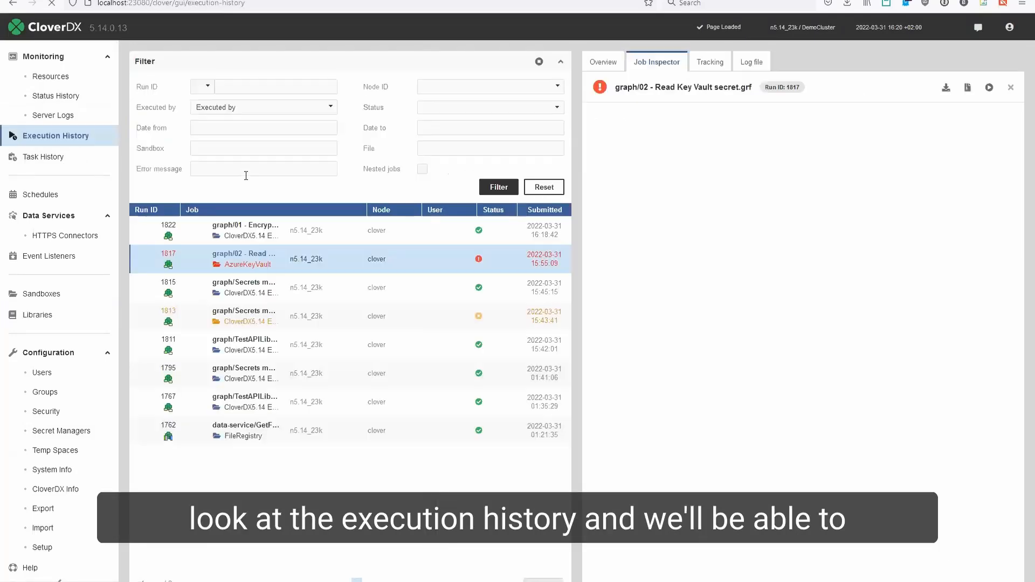
- In the server's execution history, inspect run 1822 and its nested EncryptDecrypt subgraph executions
click(268, 230)
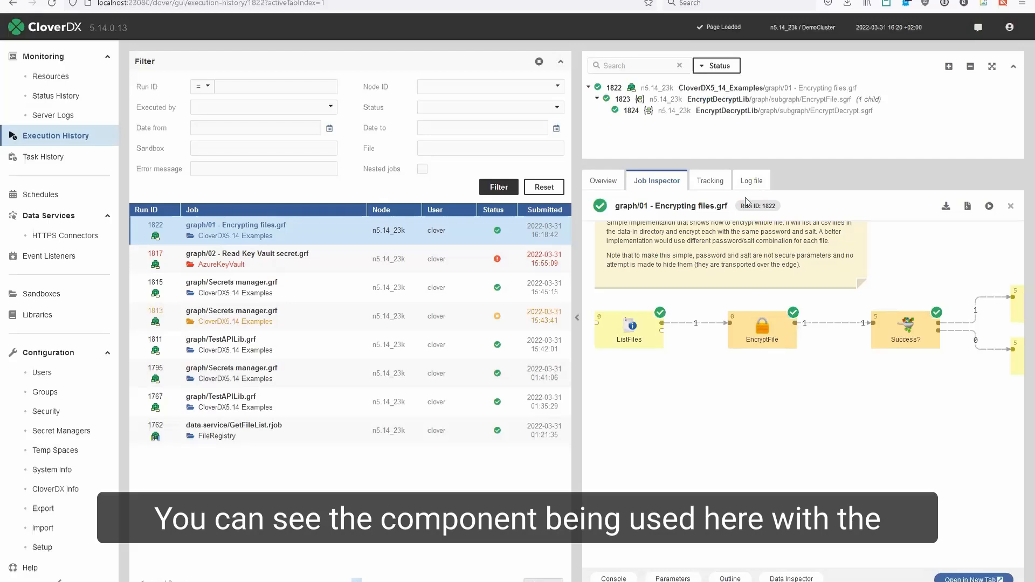
click(686, 114)
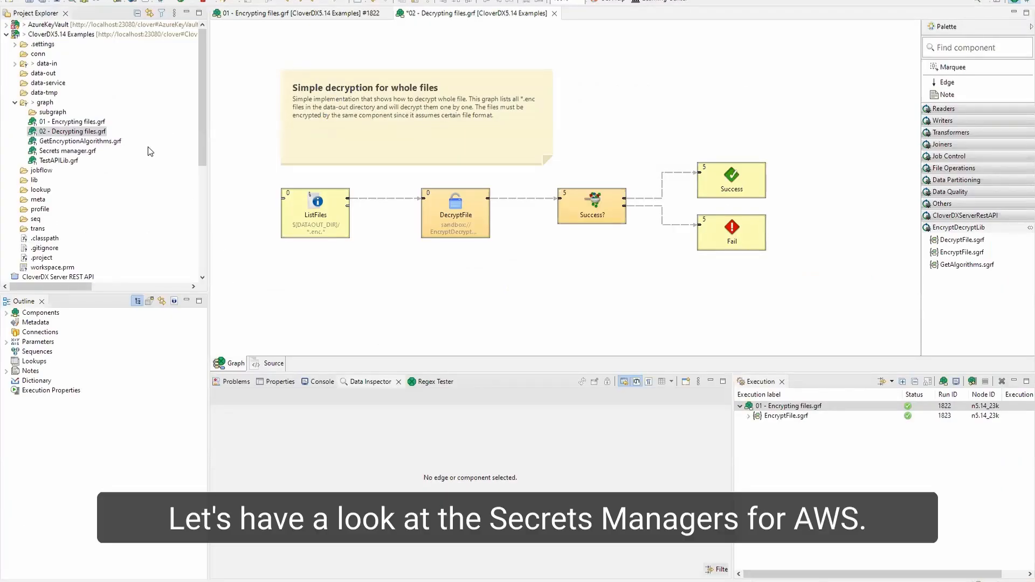
double_click(85, 153)
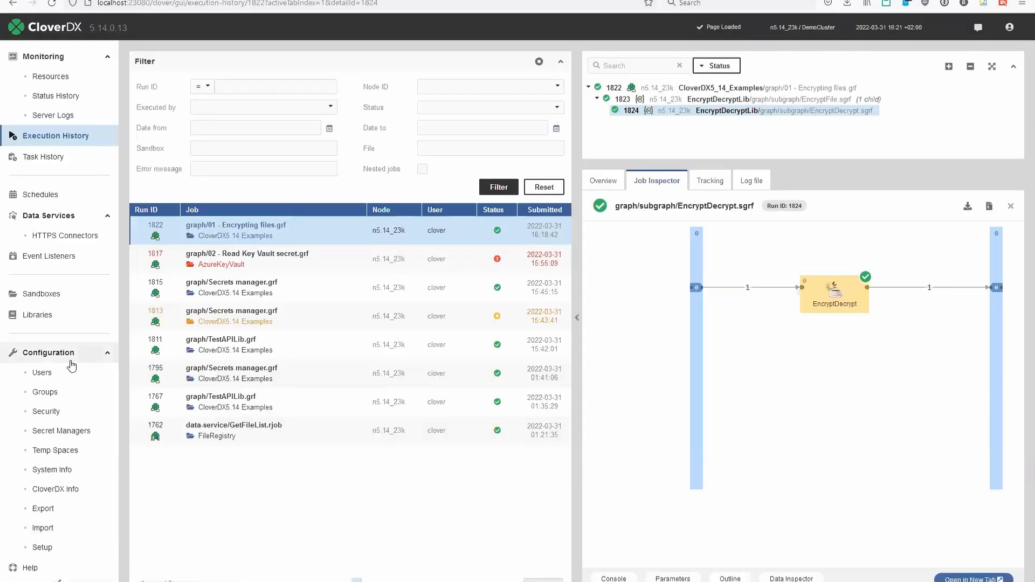
- Open Secret Managers and start a new secret manager named test with the AWS Secrets Manager provider and Implicit authentication
click(72, 432)
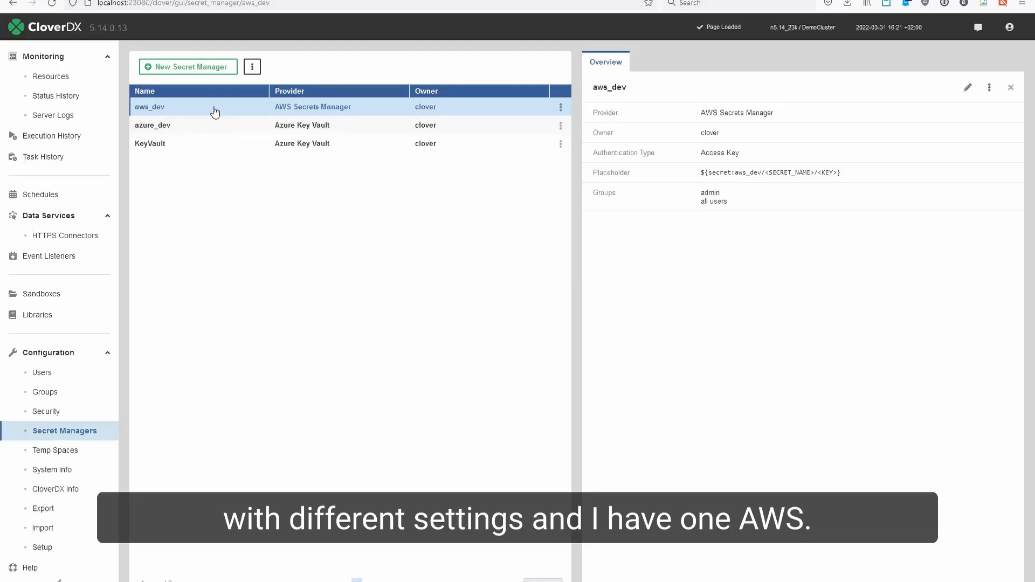
click(217, 70)
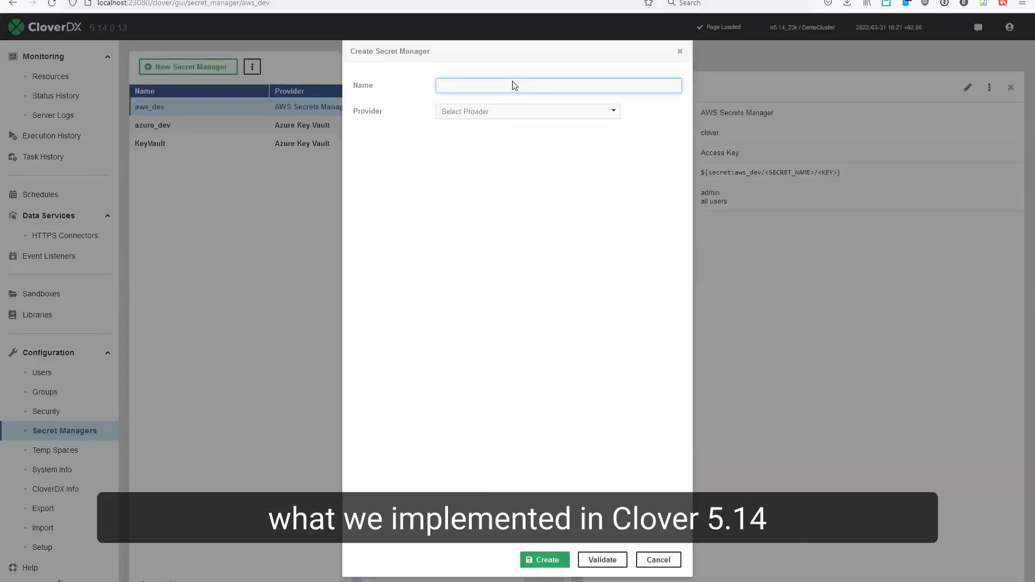
text(test)
click(529, 113)
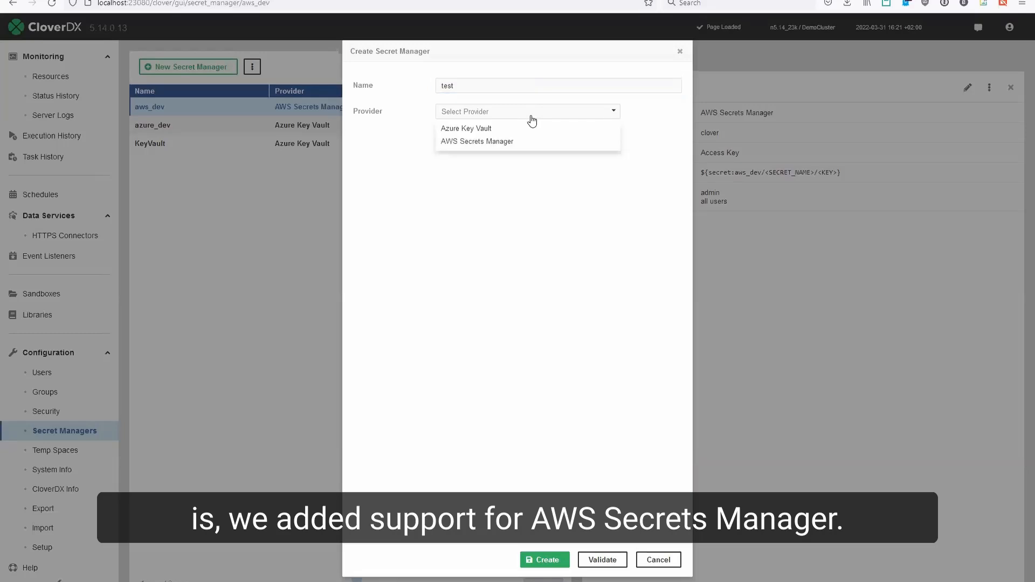
click(476, 142)
click(492, 142)
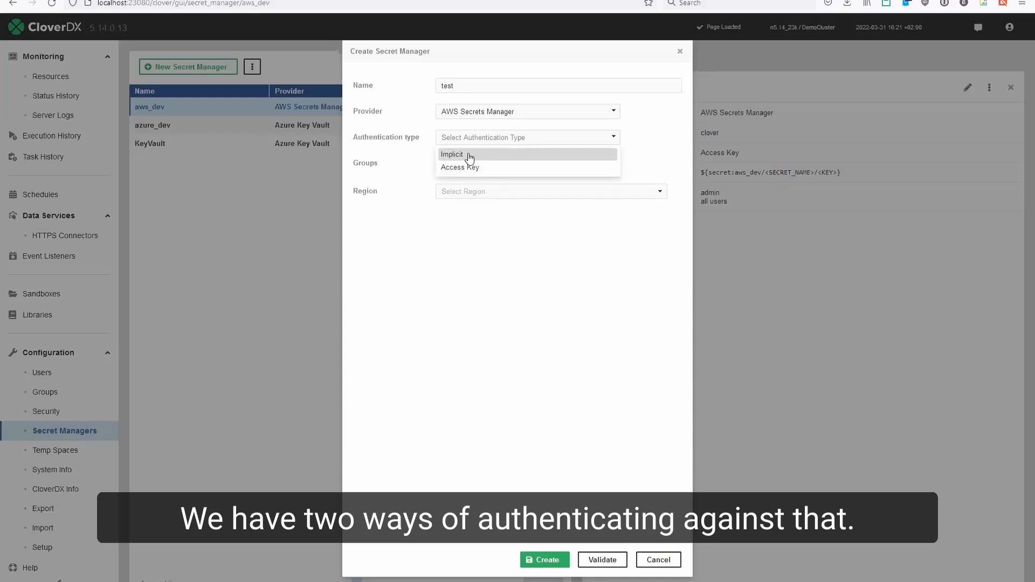
click(469, 156)
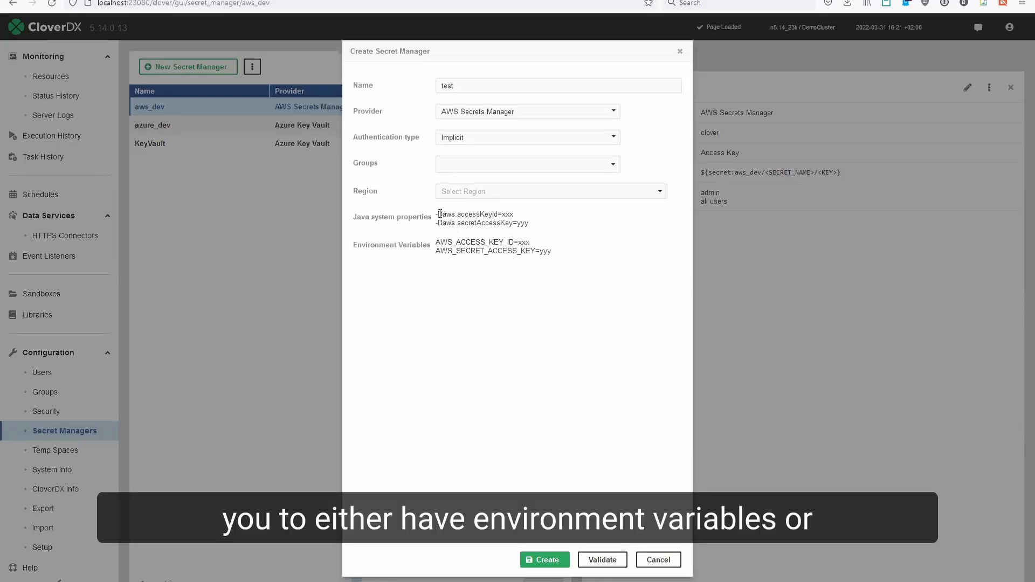
drag(438, 214, 561, 258)
click(557, 257)
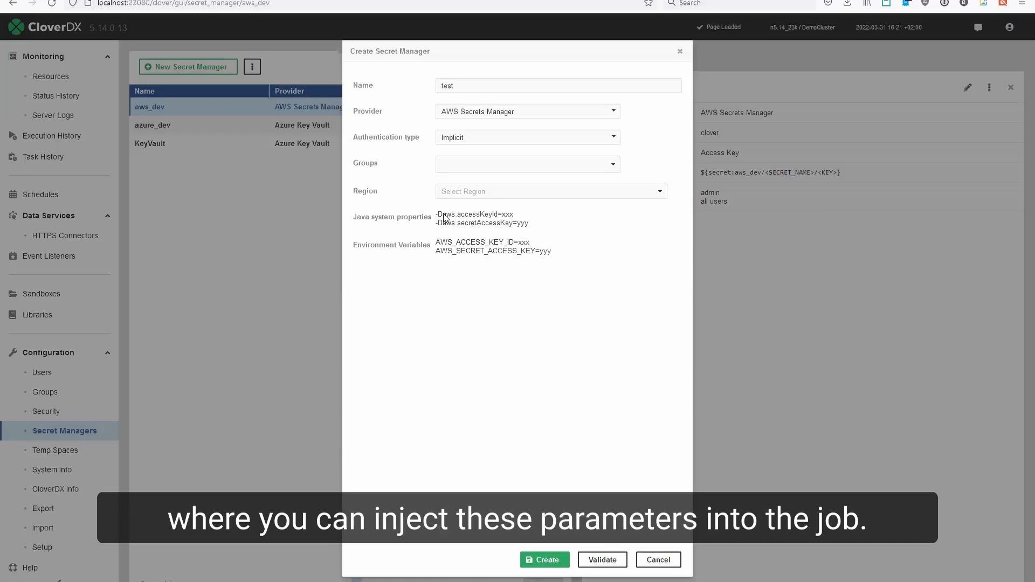
- Switch the new secret manager's authentication type to Access Key, add the read only users group, and cancel the dialog
click(493, 142)
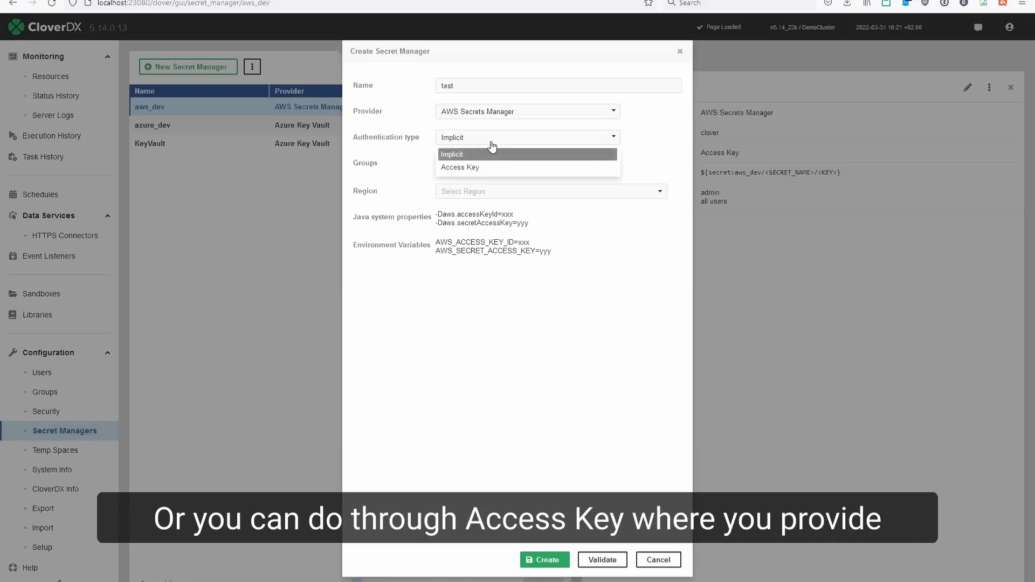
click(474, 166)
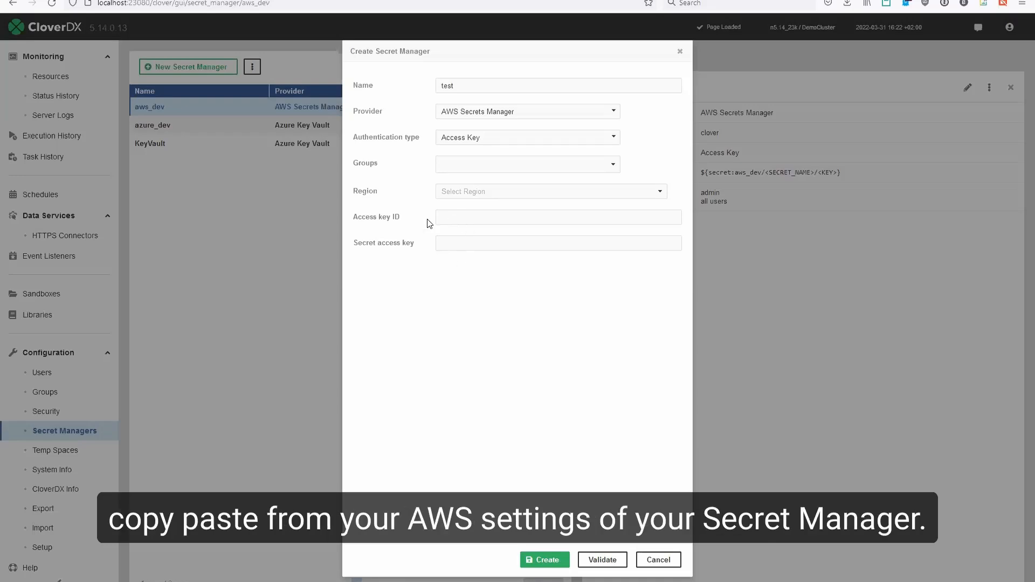
click(488, 169)
click(606, 167)
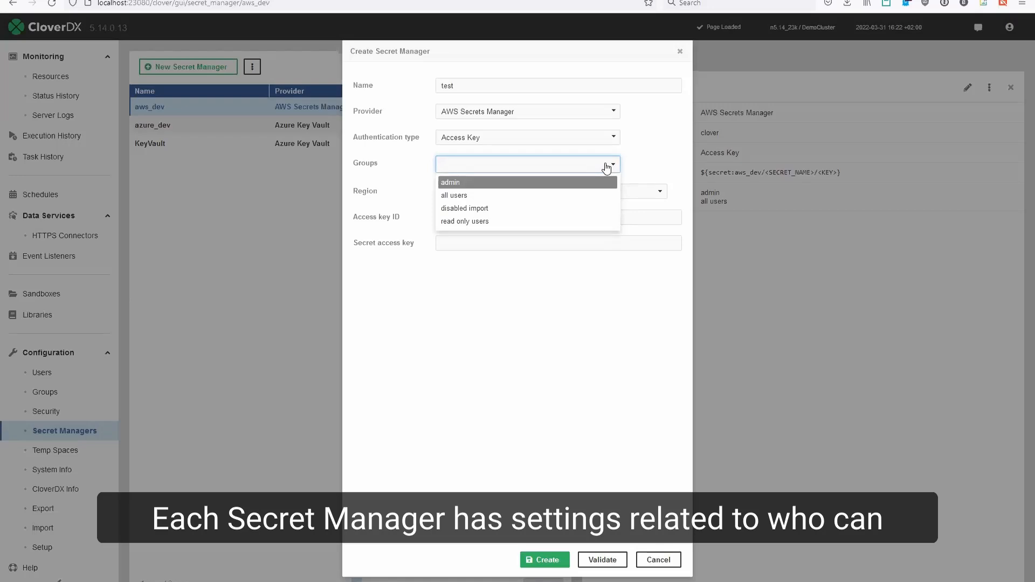
click(486, 222)
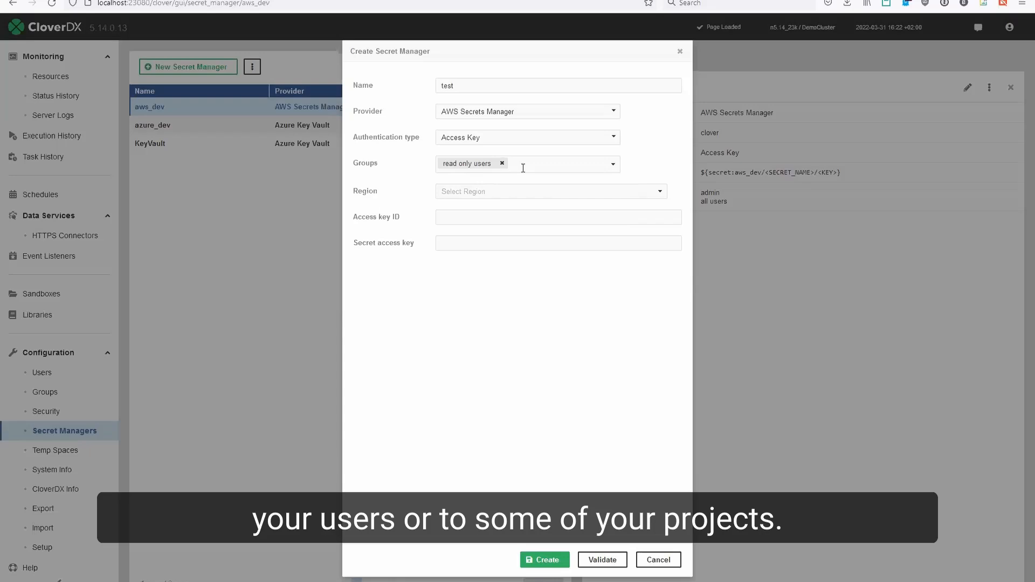
click(658, 560)
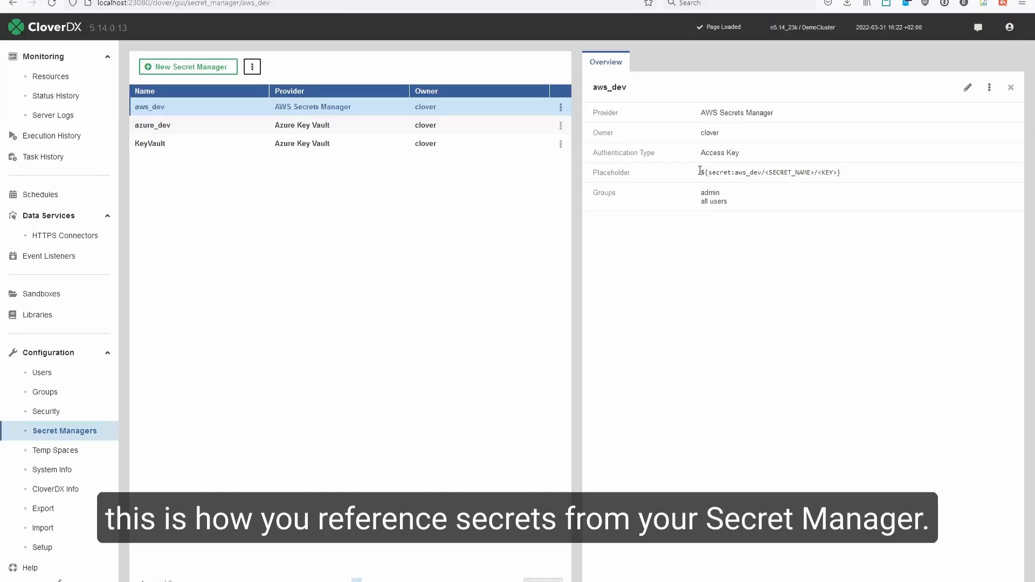
- Examine the aws_dev secret manager's placeholder syntax, then return to the Designer
drag(705, 172, 763, 173)
click(723, 172)
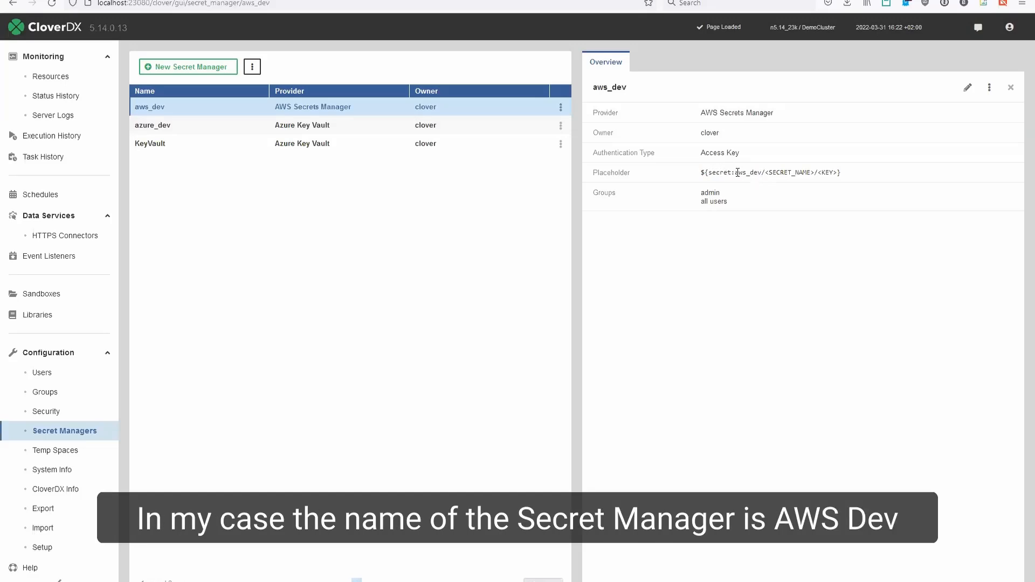
drag(735, 172, 761, 173)
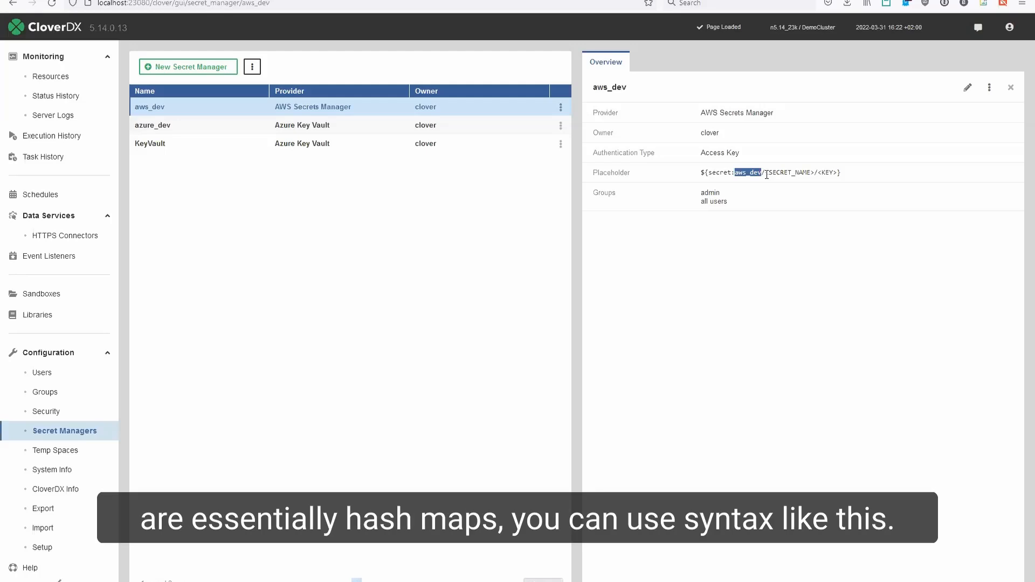
drag(765, 174, 834, 174)
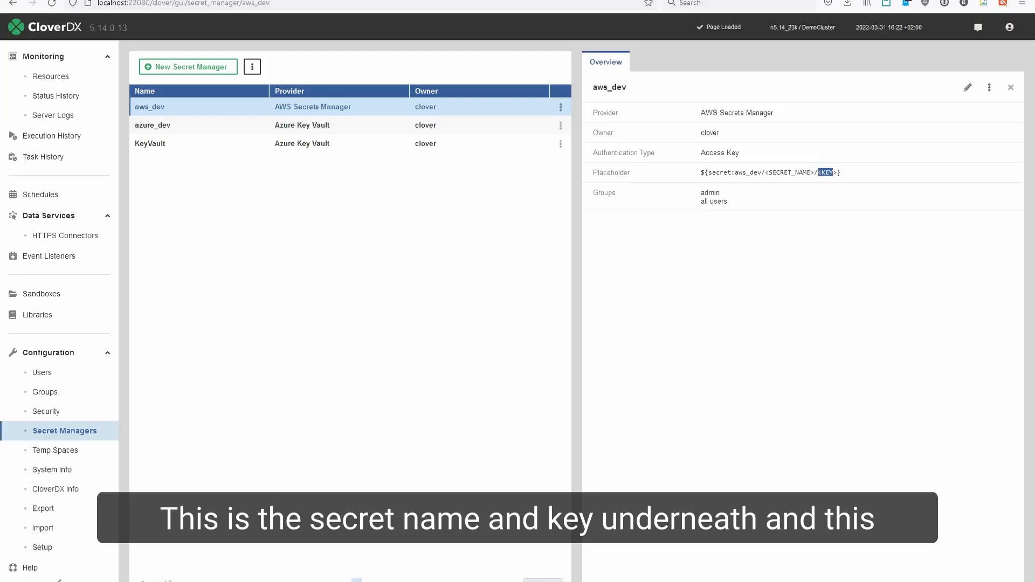
key(alt+Tab)
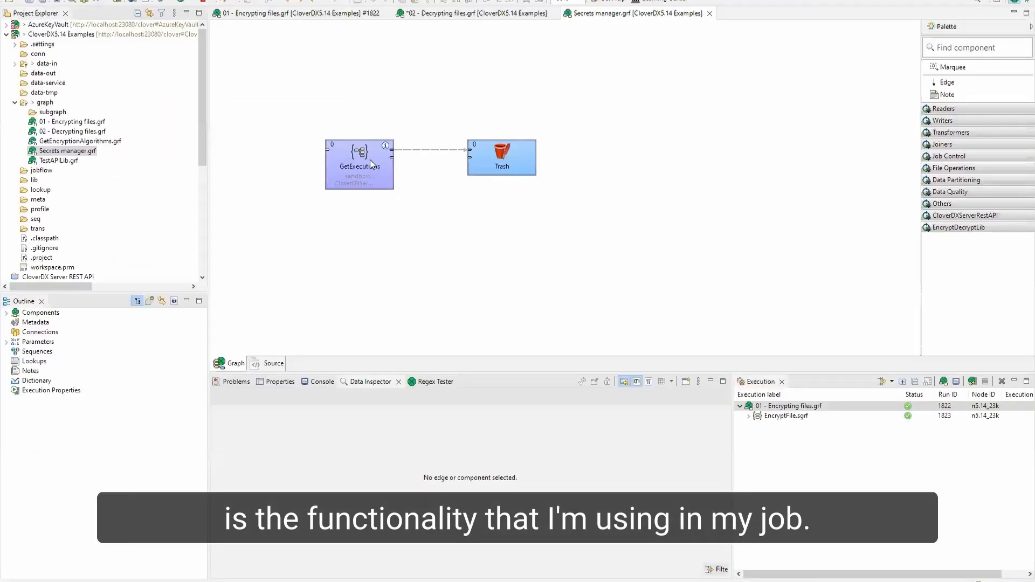
- Reposition the GetExecutions component slightly in the Secrets manager graph and save the graph
drag(369, 164, 374, 165)
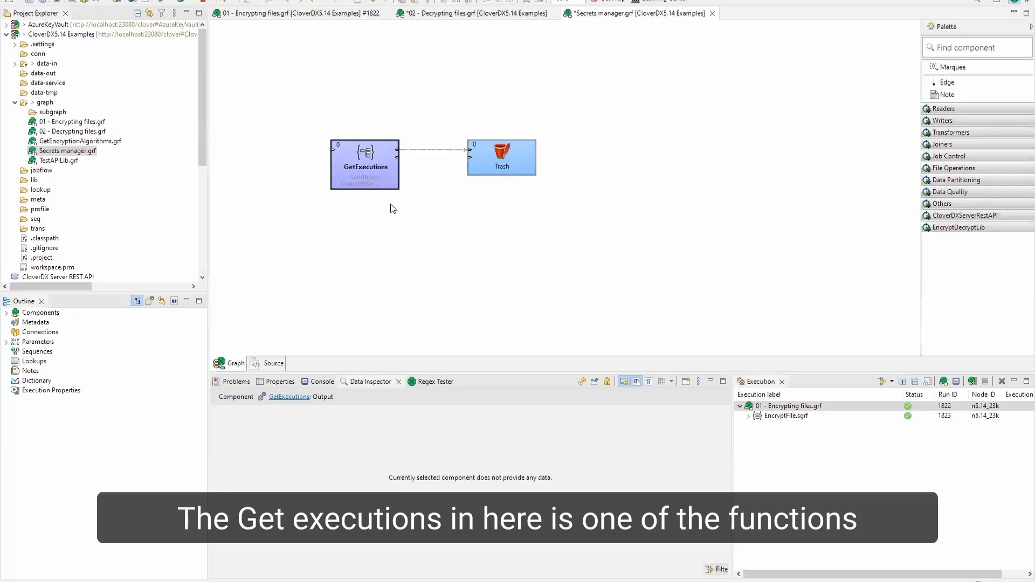
key(ctrl+s)
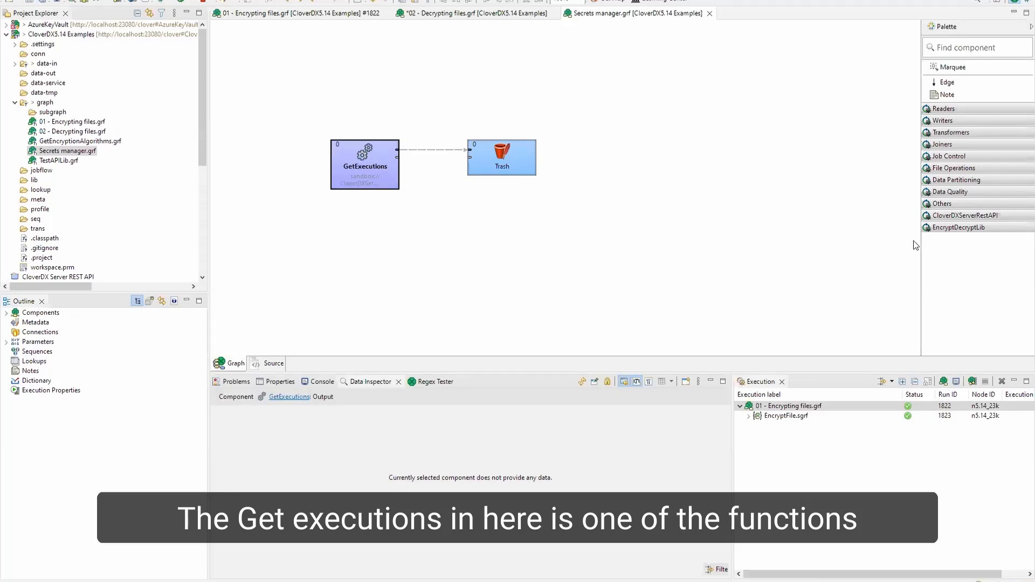
- Expand the CloverDXServerRestAPI palette category and review the GetExecutions component's secret-based URL, user name and password properties
click(965, 216)
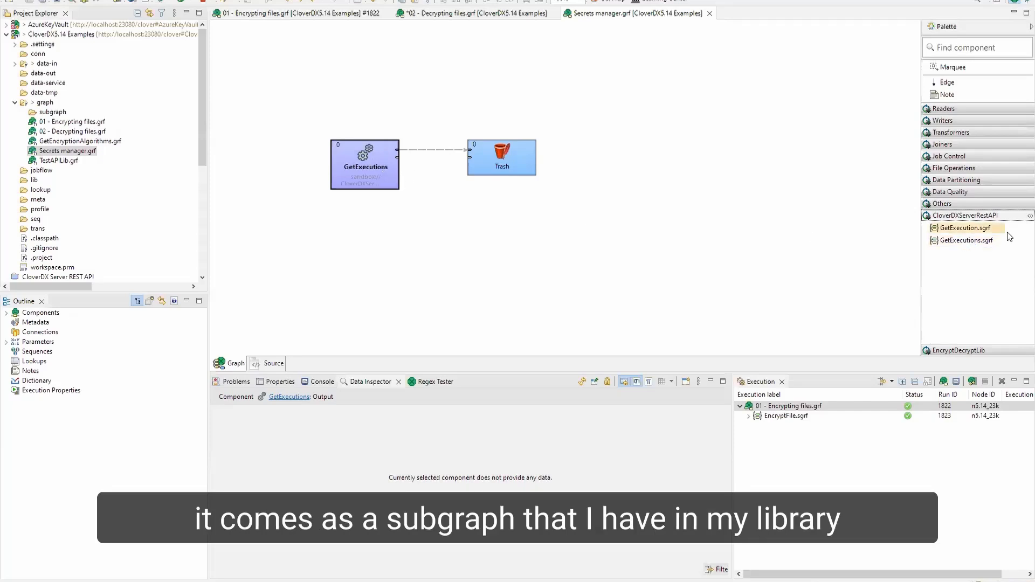
double_click(363, 162)
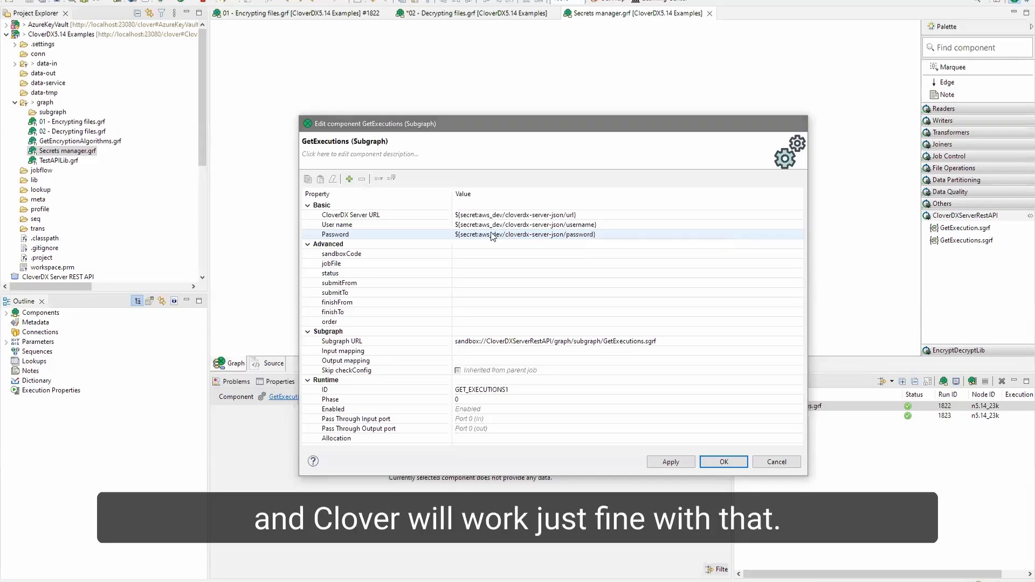
key(Escape)
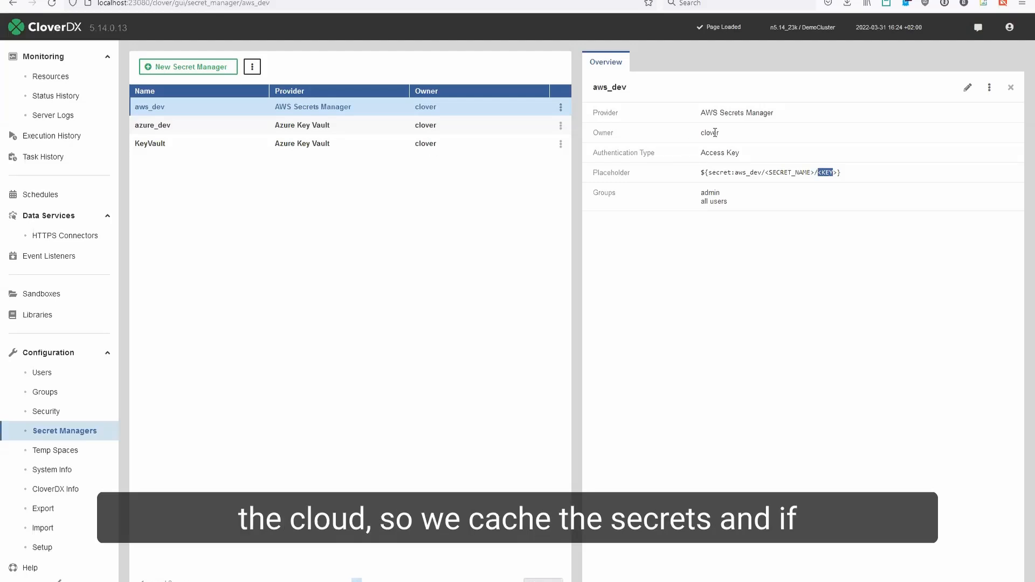
- On the server, synchronize the aws_dev secret manager to clear its cached secret values
click(990, 89)
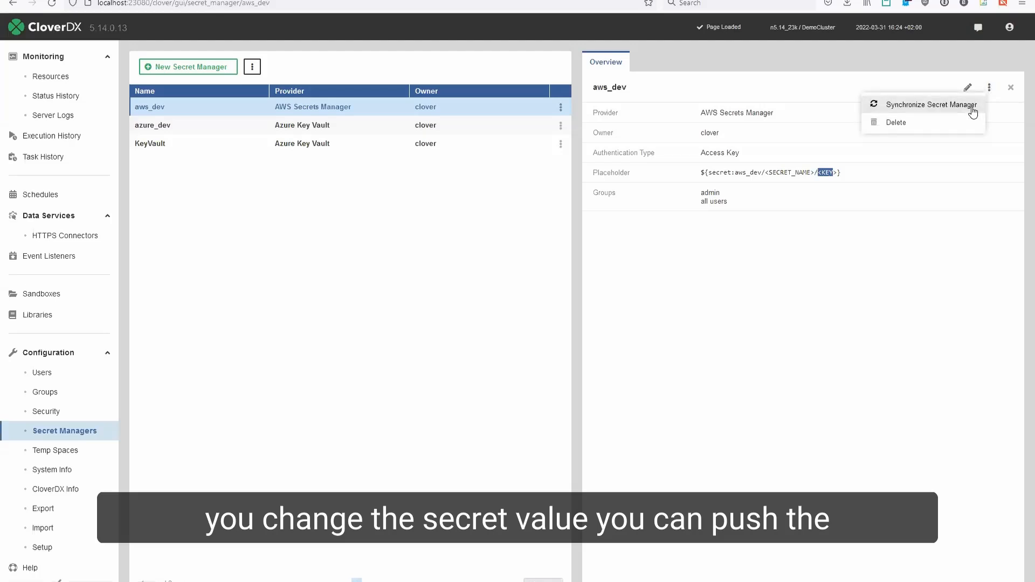
click(972, 107)
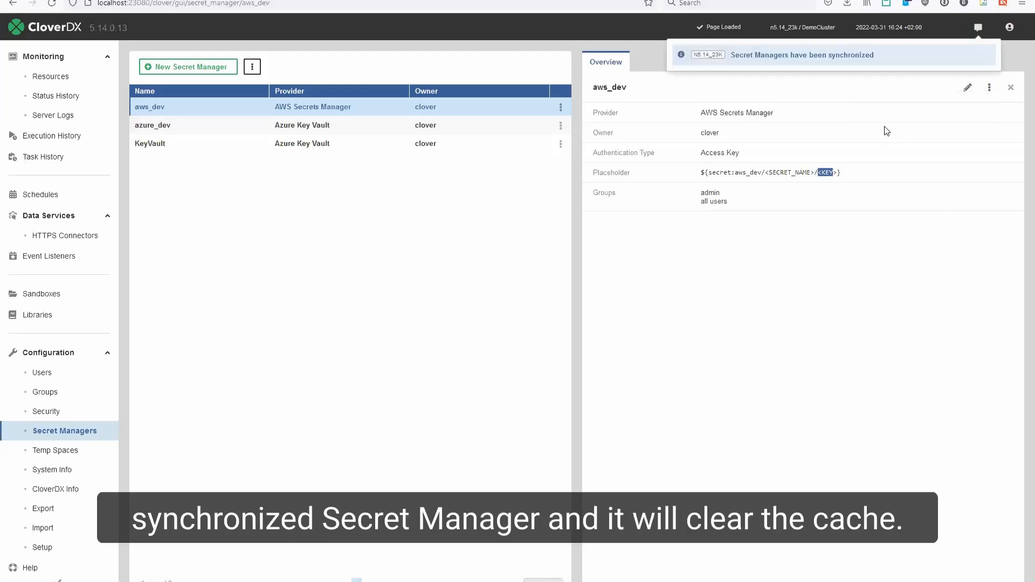